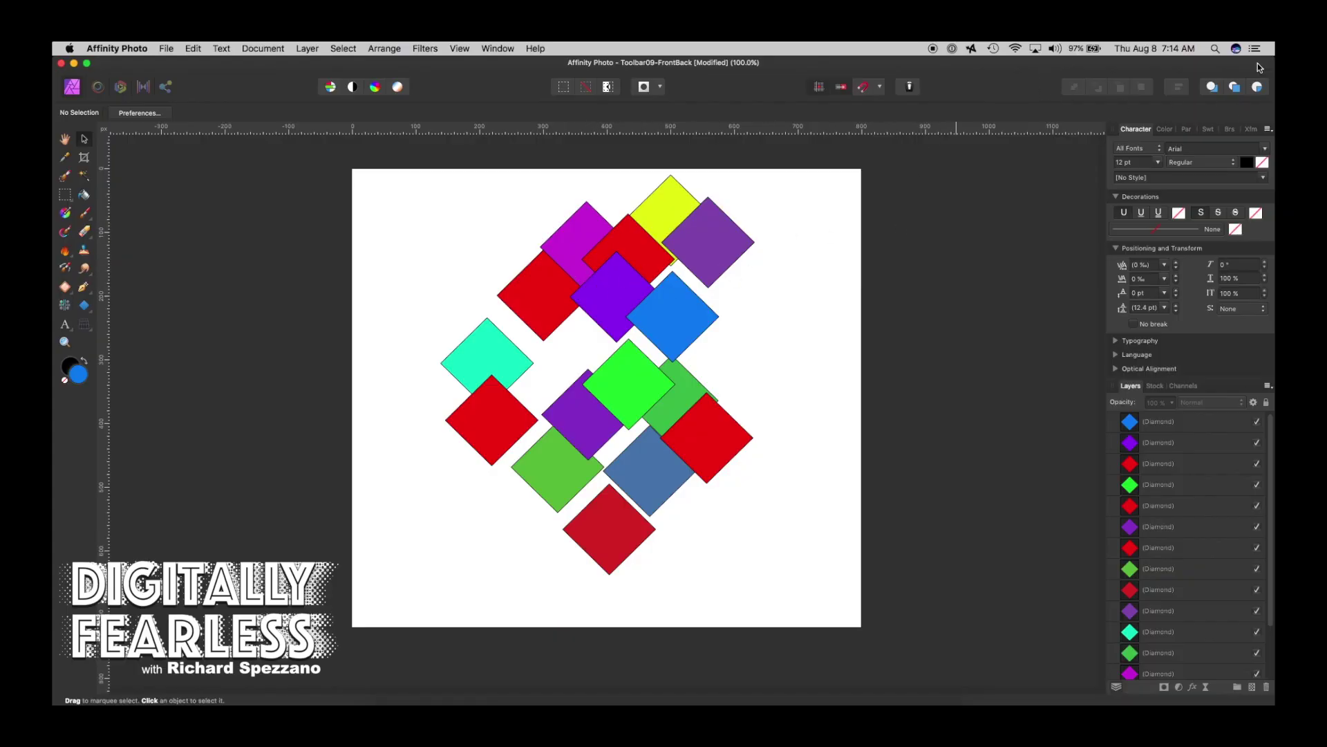
Send the purple diamond beside the bright green one to the bottom of the layer stack
{"action": "left_click", "coordinate": [609, 298]}
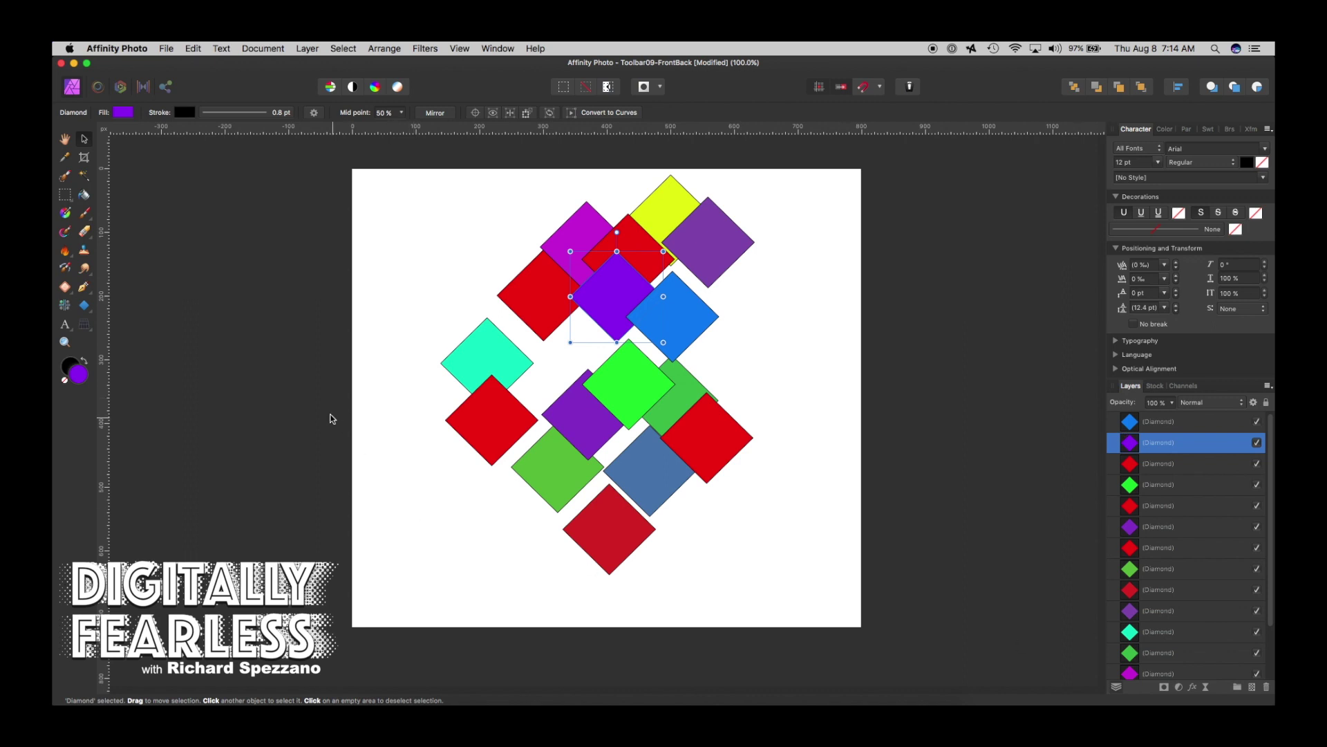
{"action": "left_click", "coordinate": [787, 326]}
{"action": "left_click", "coordinate": [620, 292]}
{"action": "left_click", "coordinate": [553, 397]}
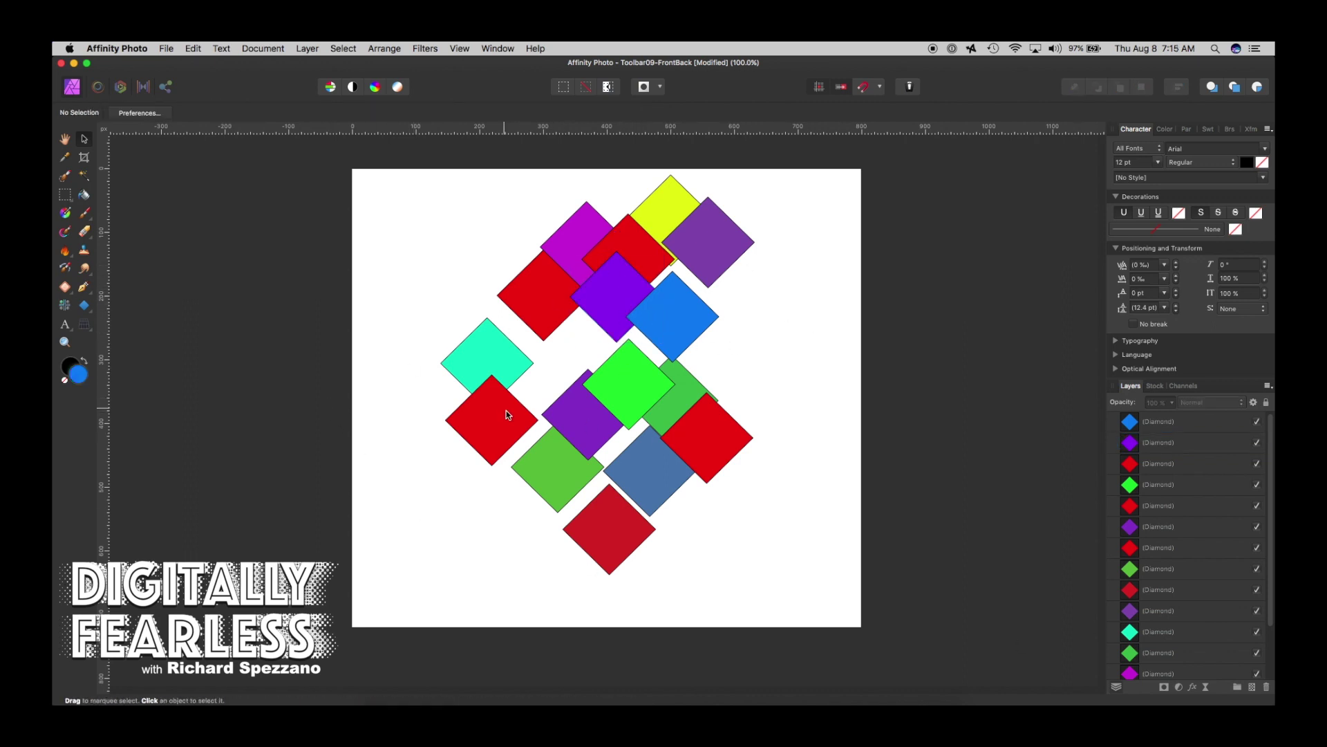
{"action": "left_click", "coordinate": [568, 419]}
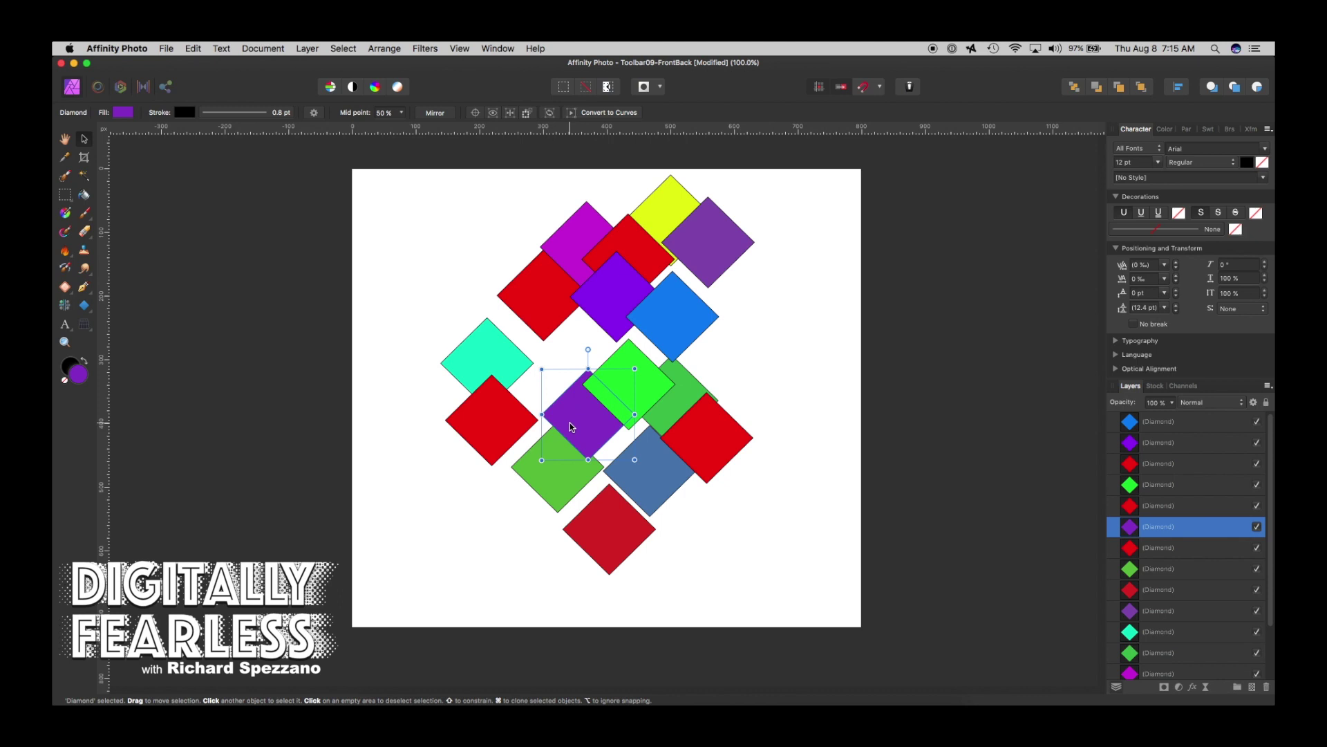
{"action": "mouse_move", "coordinate": [1130, 527]}
{"action": "left_mouse_down"}
{"action": "mouse_move", "coordinate": [1115, 484]}
{"action": "mouse_move", "coordinate": [1130, 527]}
{"action": "left_mouse_up"}
{"action": "scroll", "coordinate": [1270, 566], "scroll_direction": "down", "scroll_amount": 2}
{"action": "scroll", "coordinate": [1270, 546], "scroll_direction": "up", "scroll_amount": 2}
{"action": "left_click", "coordinate": [1078, 92]}
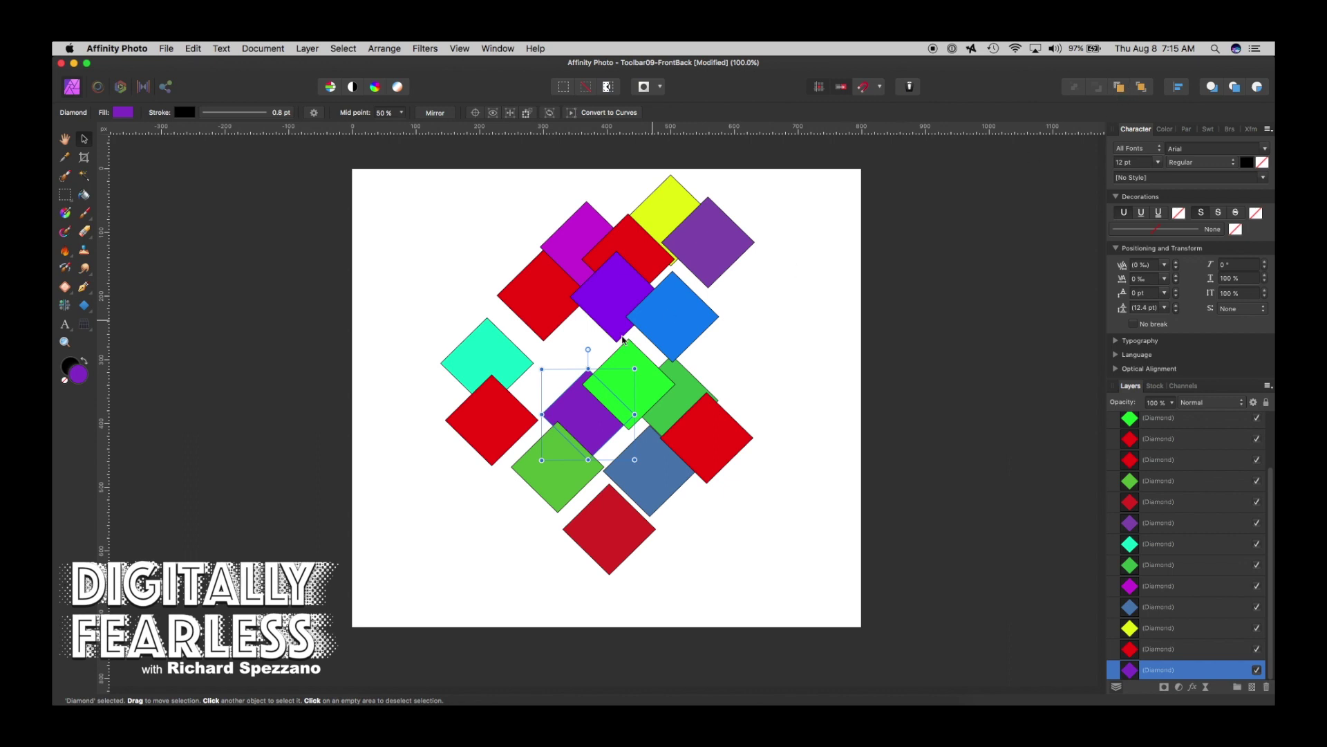
{"action": "left_click", "coordinate": [822, 338]}
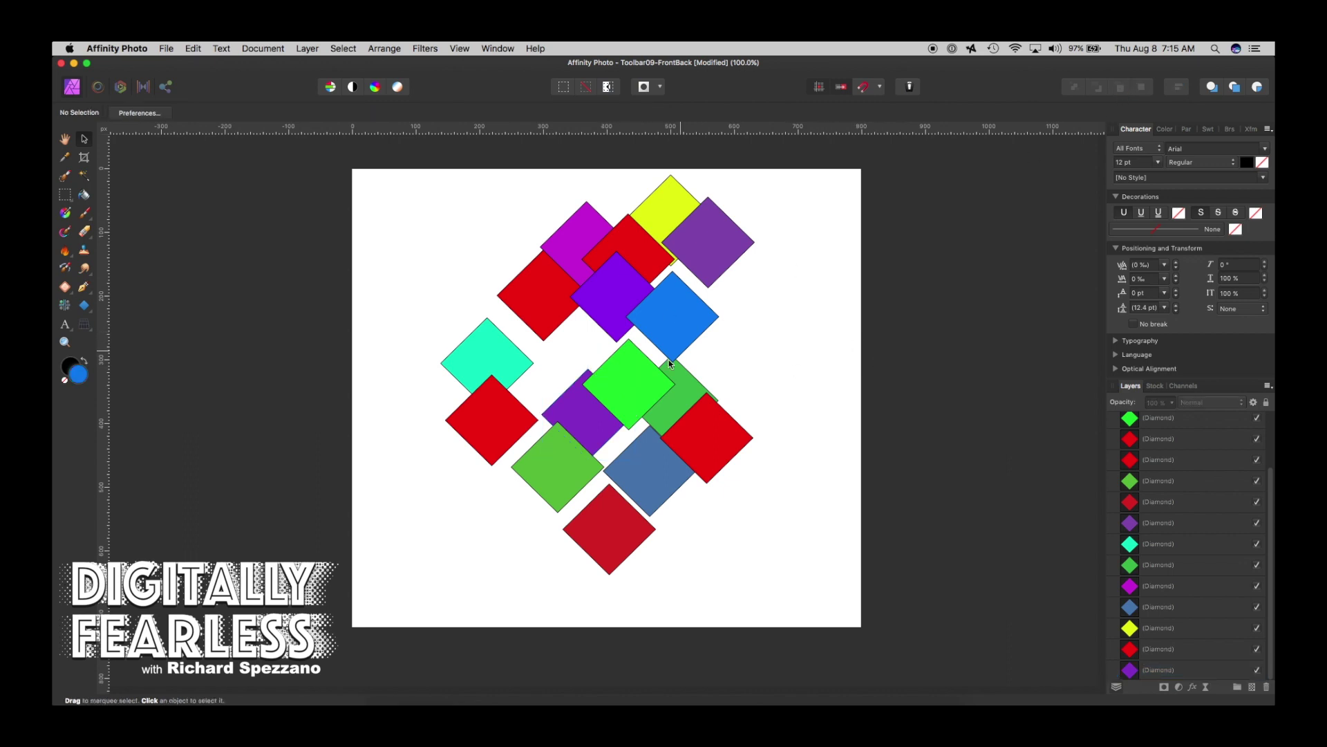
{"action": "left_click", "coordinate": [608, 380]}
Bring the upper-left red diamond to the front of the stack
{"action": "left_click", "coordinate": [602, 298]}
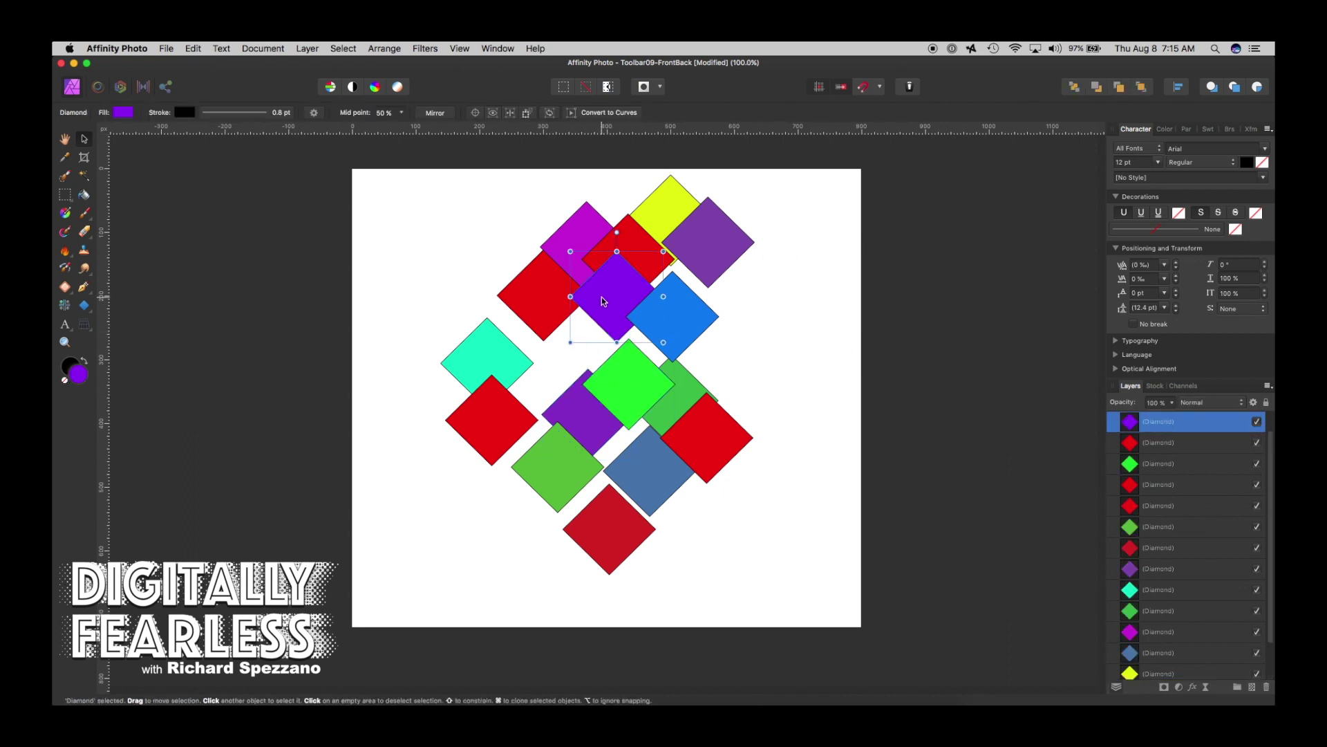
{"action": "left_click", "coordinate": [536, 298]}
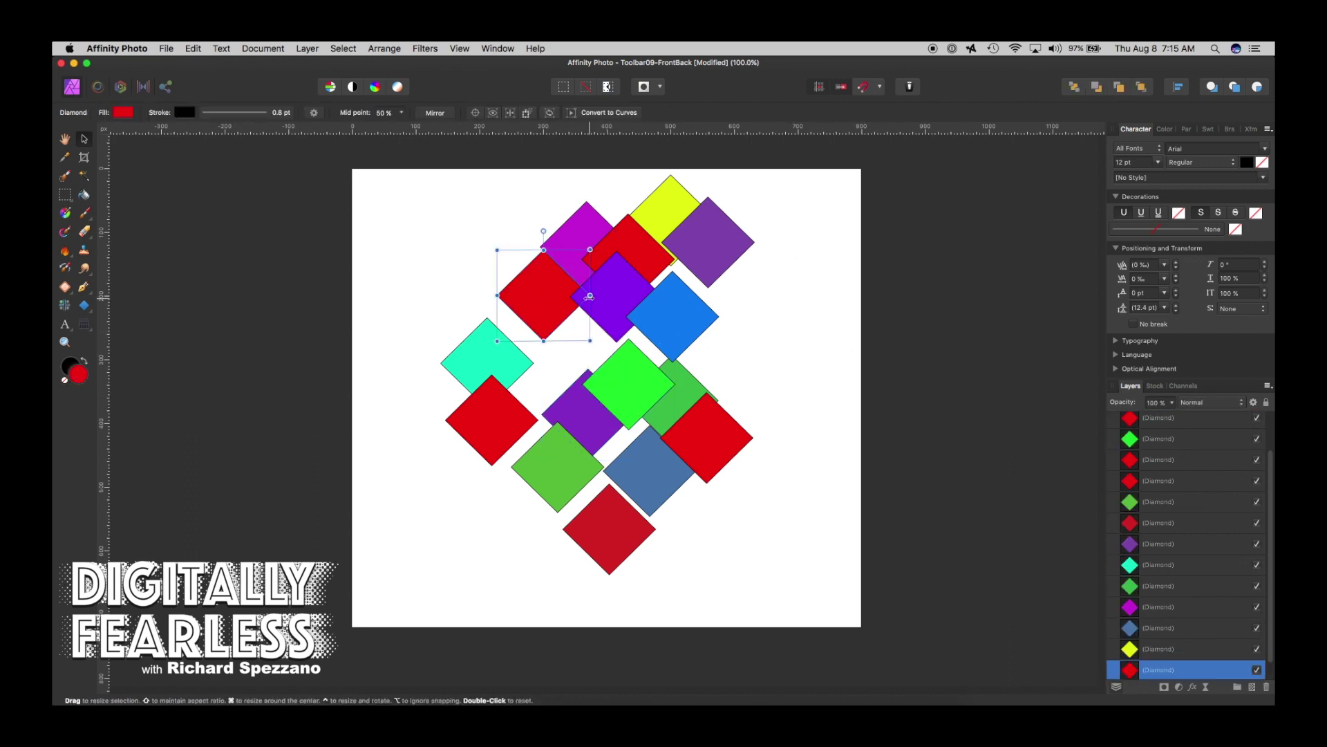
{"action": "left_click", "coordinate": [1143, 87]}
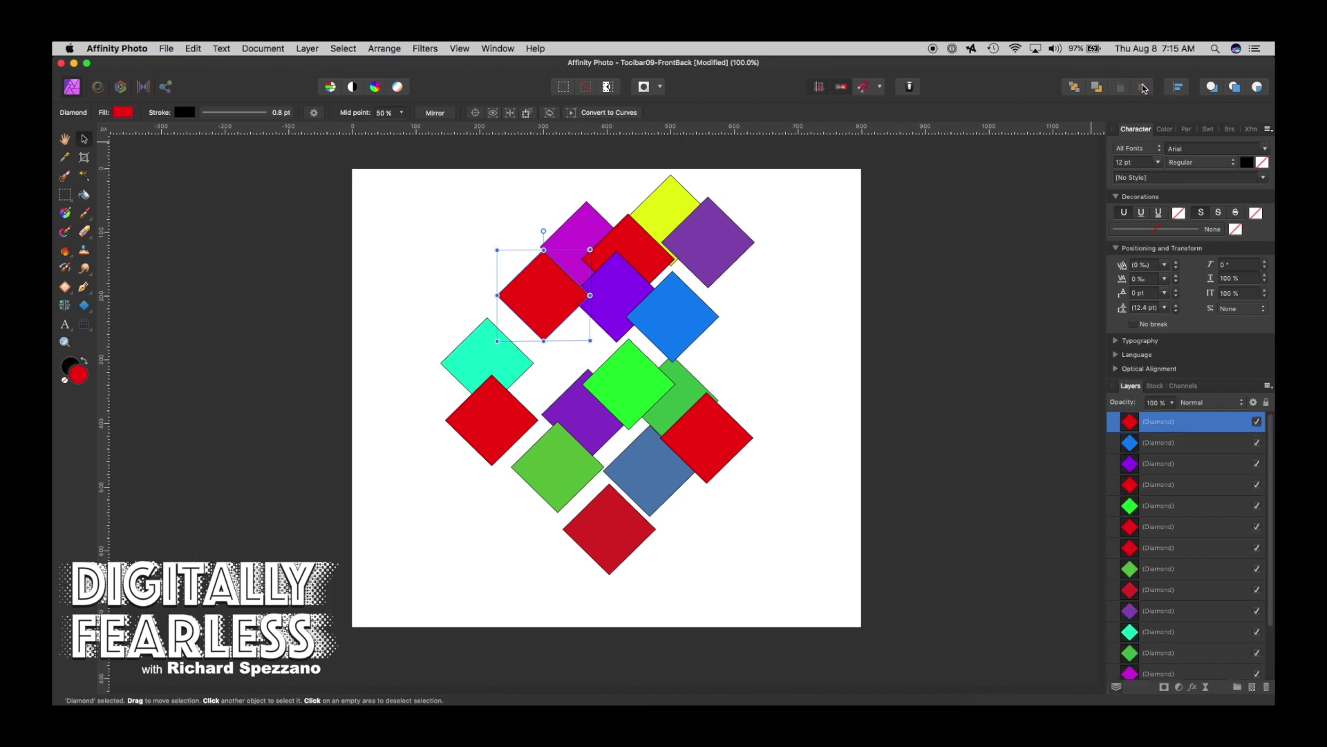
{"action": "left_click", "coordinate": [812, 266]}
Push the violet diamond down to fifth in the stack, below the blue and bright green diamonds
{"action": "left_click", "coordinate": [607, 289]}
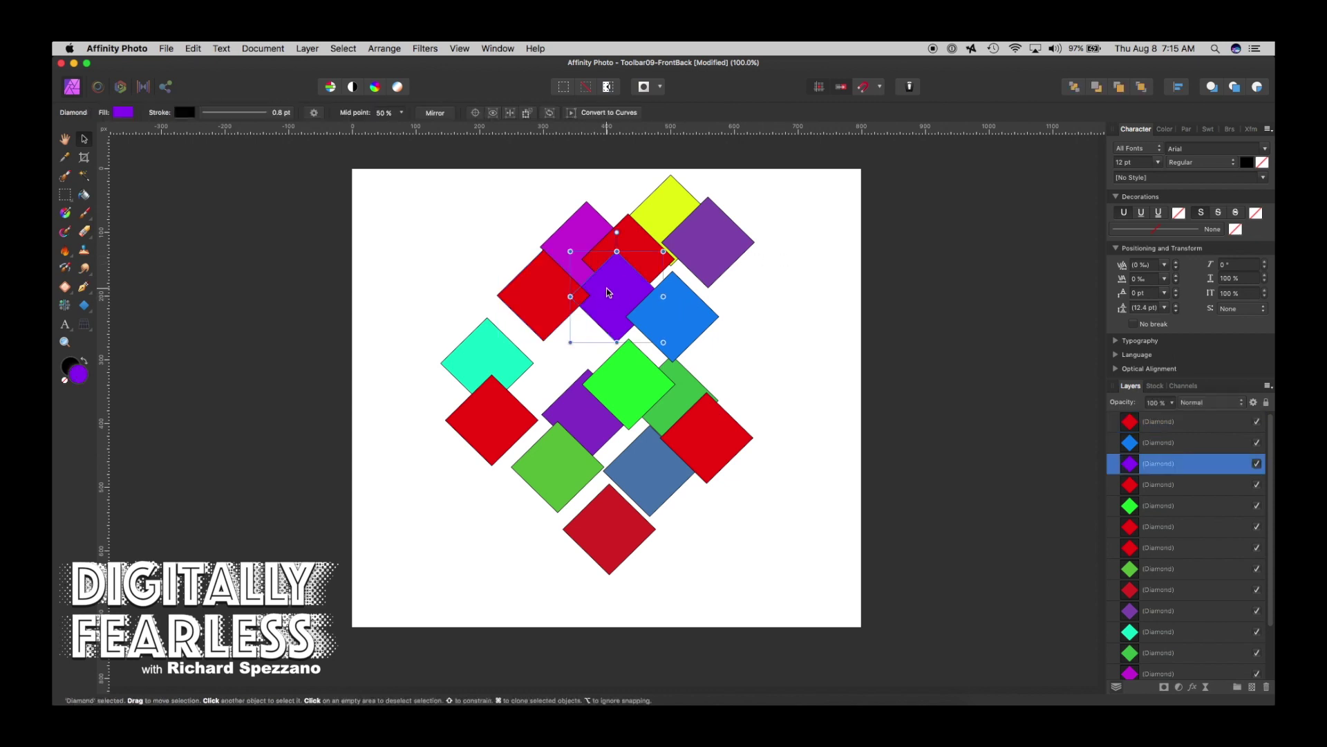
{"action": "left_click", "coordinate": [1119, 88]}
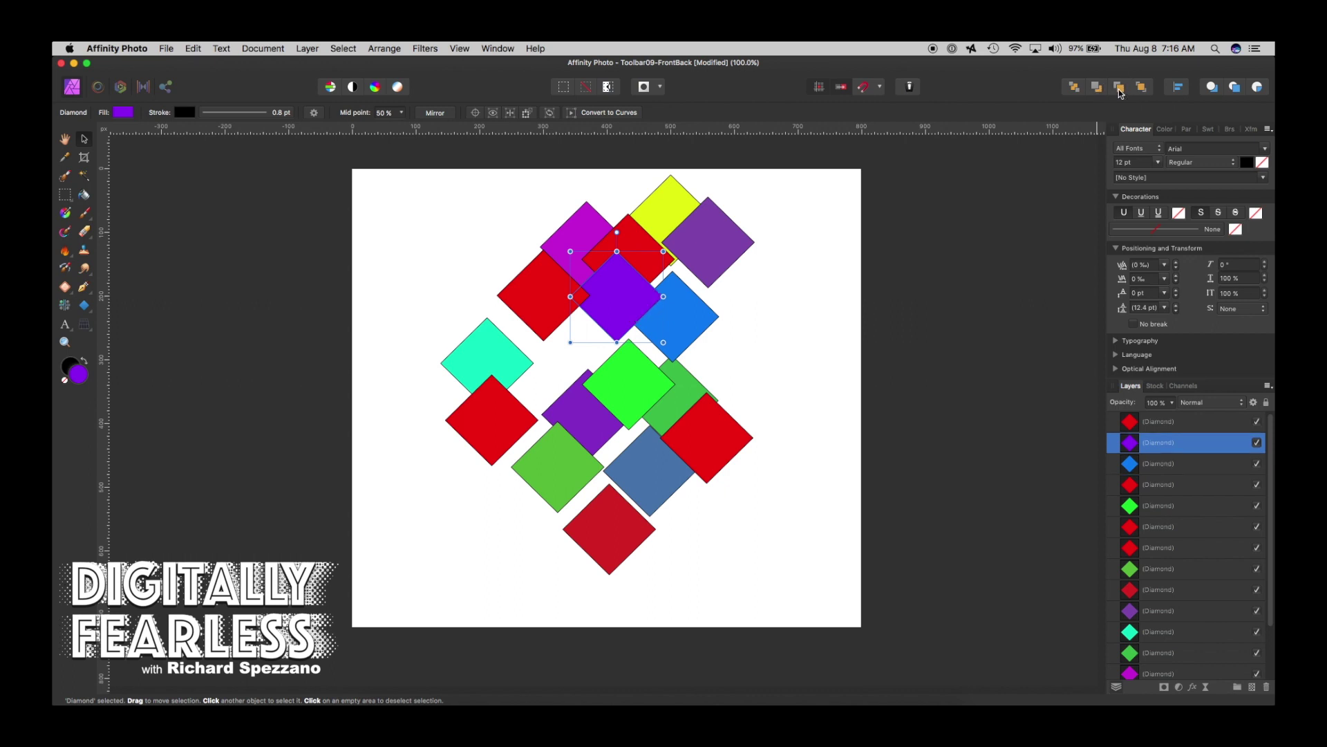
{"action": "left_click", "coordinate": [1097, 87]}
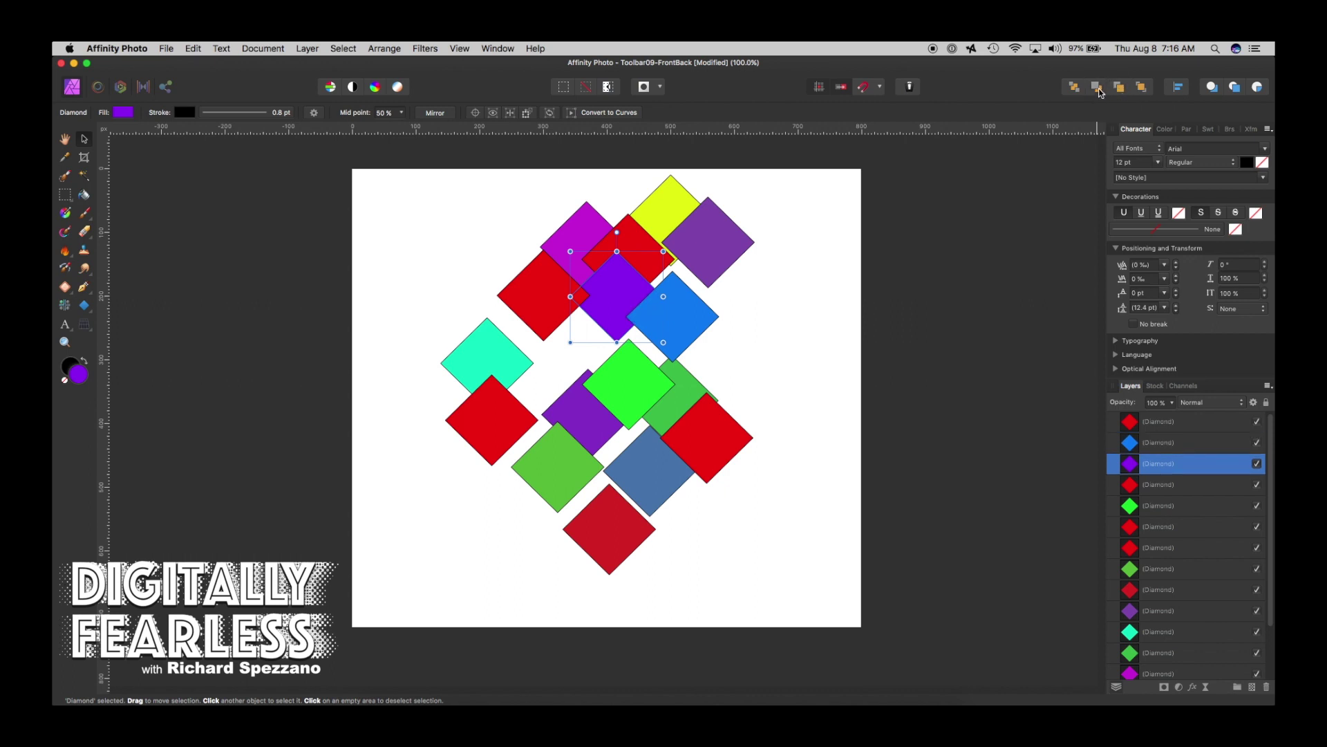
{"action": "left_click", "coordinate": [1098, 87]}
{"action": "left_click", "coordinate": [1098, 88]}
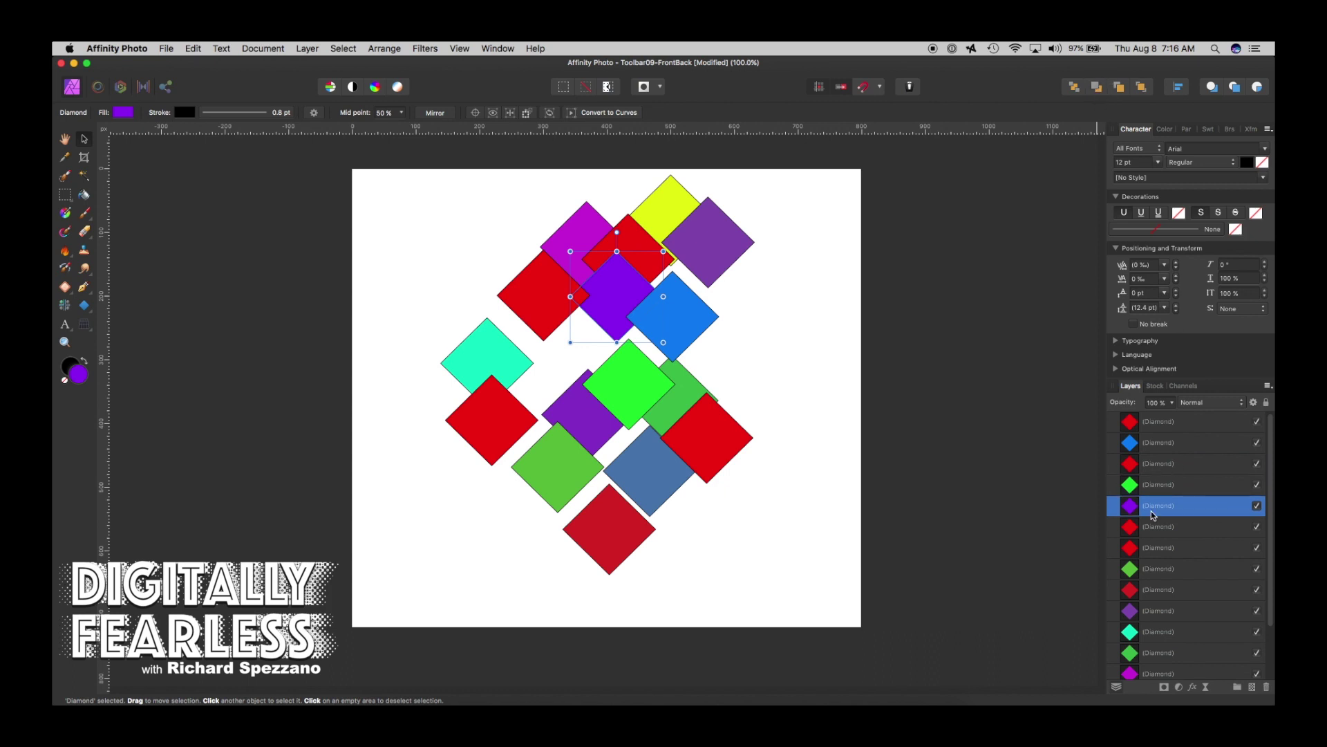
{"action": "left_click", "coordinate": [1131, 512]}
{"action": "left_click", "coordinate": [609, 289]}
{"action": "left_click", "coordinate": [521, 288]}
{"action": "left_click", "coordinate": [616, 285]}
{"action": "left_click", "coordinate": [623, 366]}
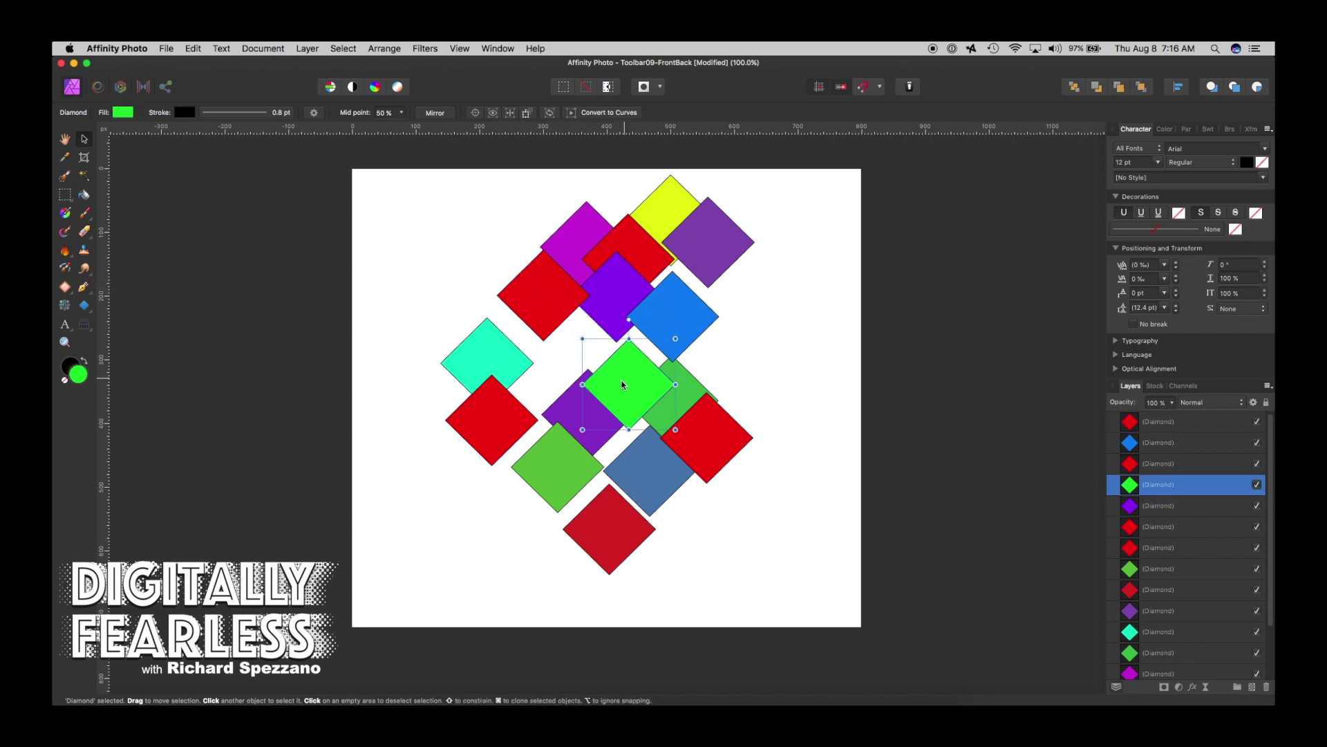
{"action": "left_click", "coordinate": [633, 323]}
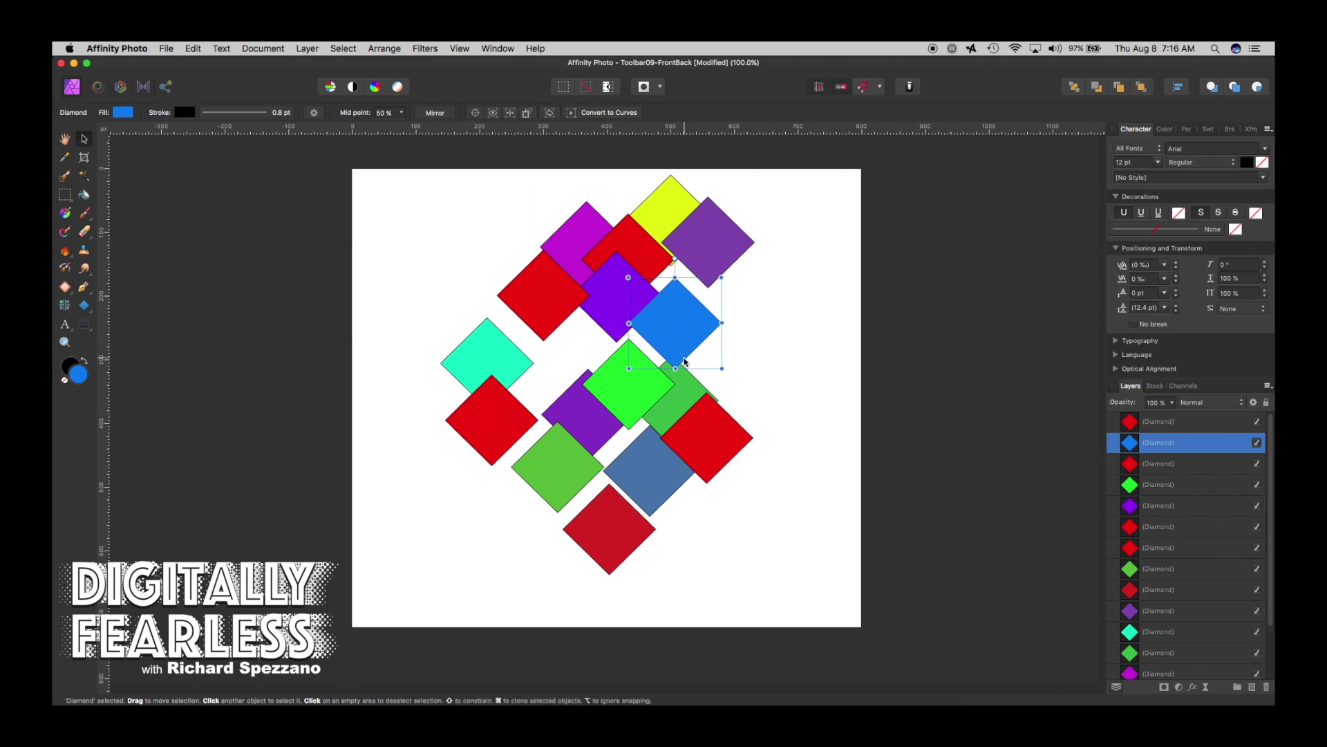
{"action": "key", "text": "Delete"}
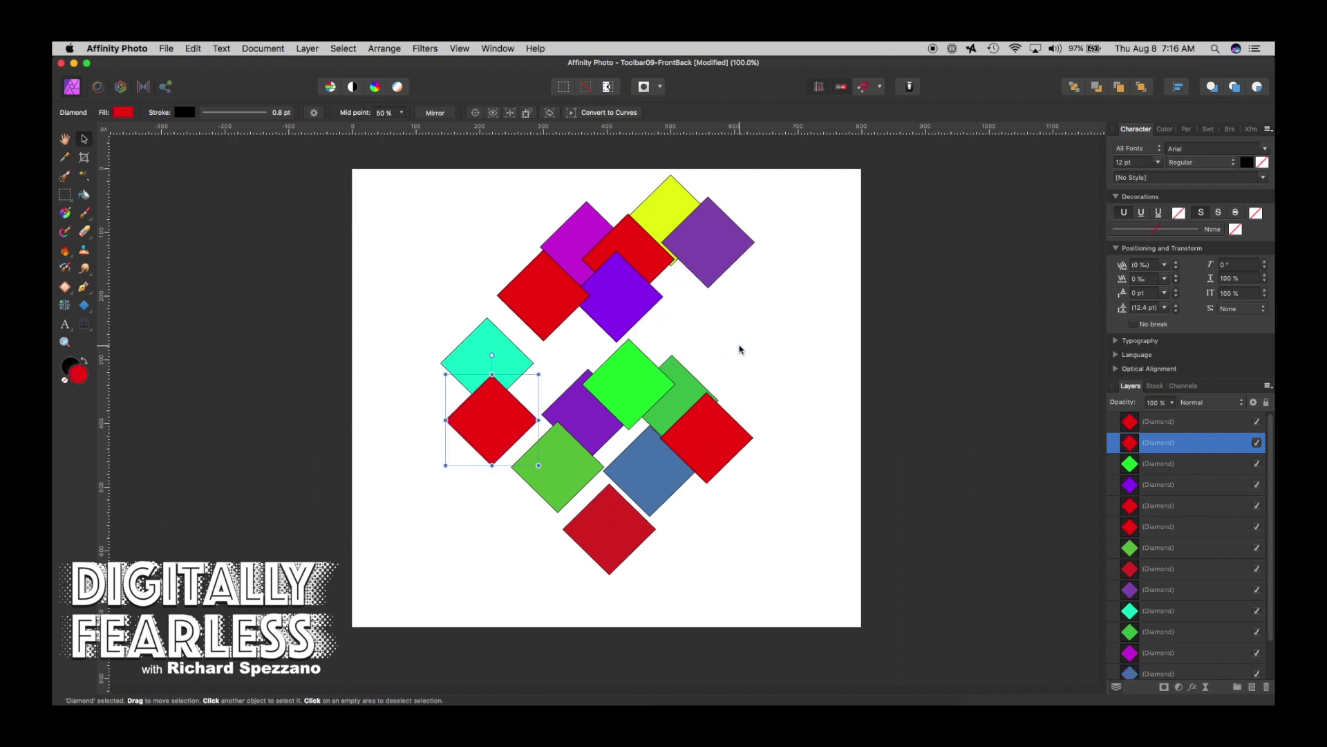
{"action": "key", "text": "super+z"}
{"action": "mouse_move", "coordinate": [665, 322]}
{"action": "left_mouse_down"}
{"action": "mouse_move", "coordinate": [469, 443]}
{"action": "mouse_move", "coordinate": [553, 342]}
{"action": "mouse_move", "coordinate": [643, 319]}
{"action": "mouse_move", "coordinate": [674, 342]}
{"action": "left_mouse_up"}
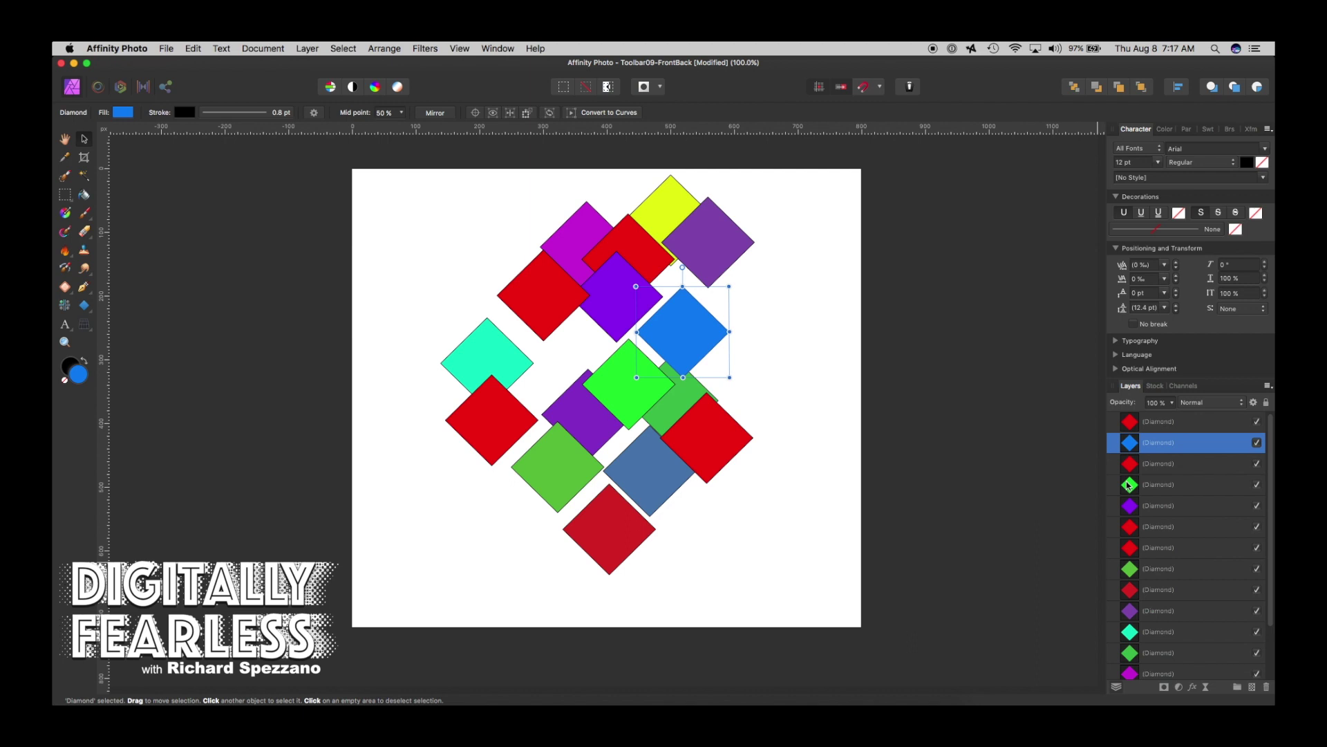
Make the blue diamond the bottom layer, directly beneath the middle purple diamond
{"action": "left_click", "coordinate": [1098, 88]}
{"action": "left_click", "coordinate": [1121, 88]}
{"action": "left_click", "coordinate": [1144, 89]}
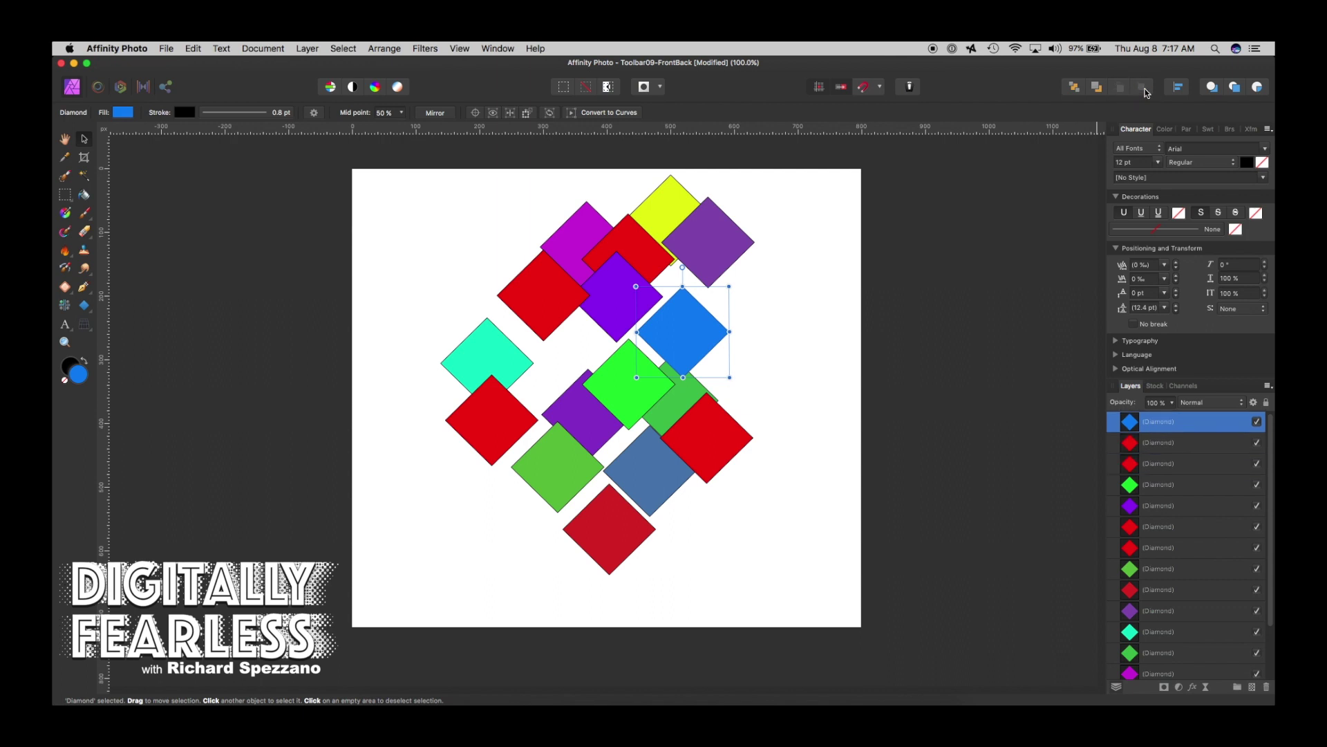
{"action": "left_click", "coordinate": [1098, 89]}
{"action": "left_click", "coordinate": [1076, 89]}
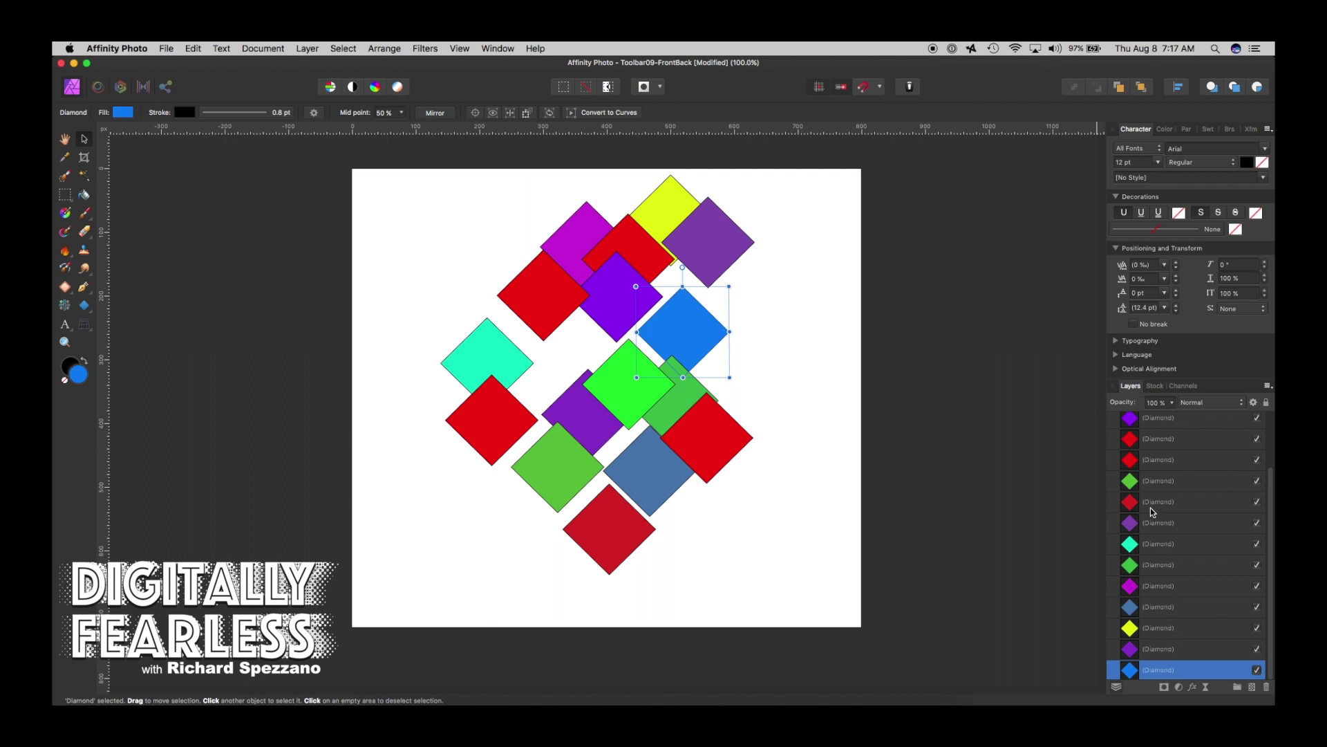
{"action": "left_click", "coordinate": [782, 365]}
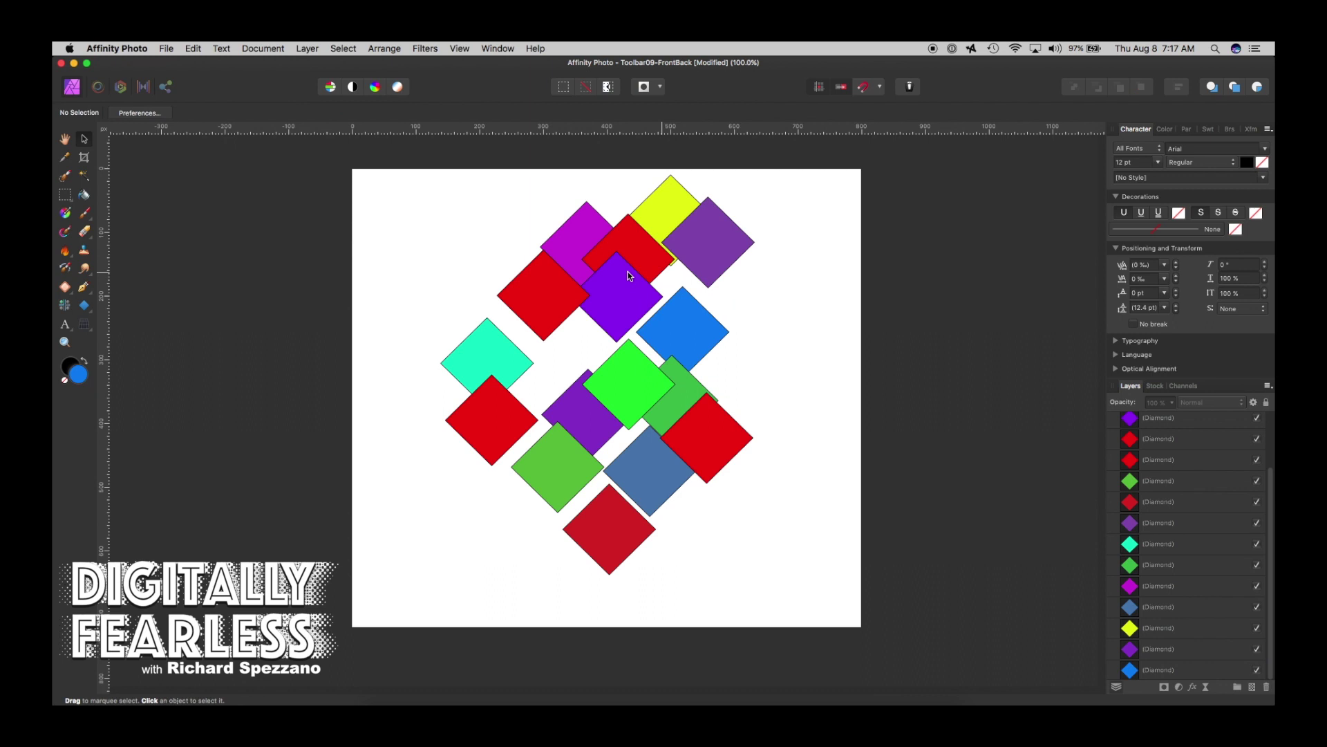
{"action": "left_click", "coordinate": [589, 408]}
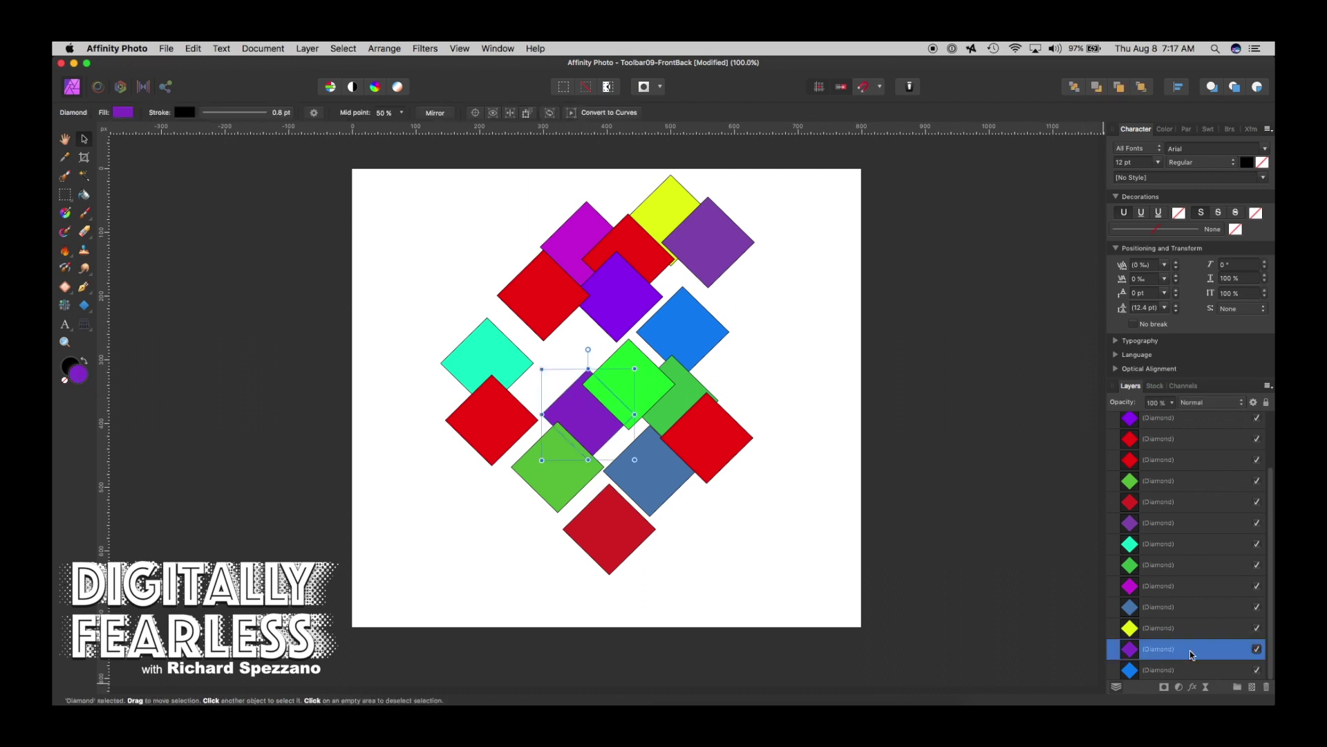
{"action": "mouse_move", "coordinate": [1272, 497]}
{"action": "left_mouse_down"}
{"action": "mouse_move", "coordinate": [1271, 478]}
{"action": "mouse_move", "coordinate": [1270, 499]}
{"action": "left_mouse_up"}
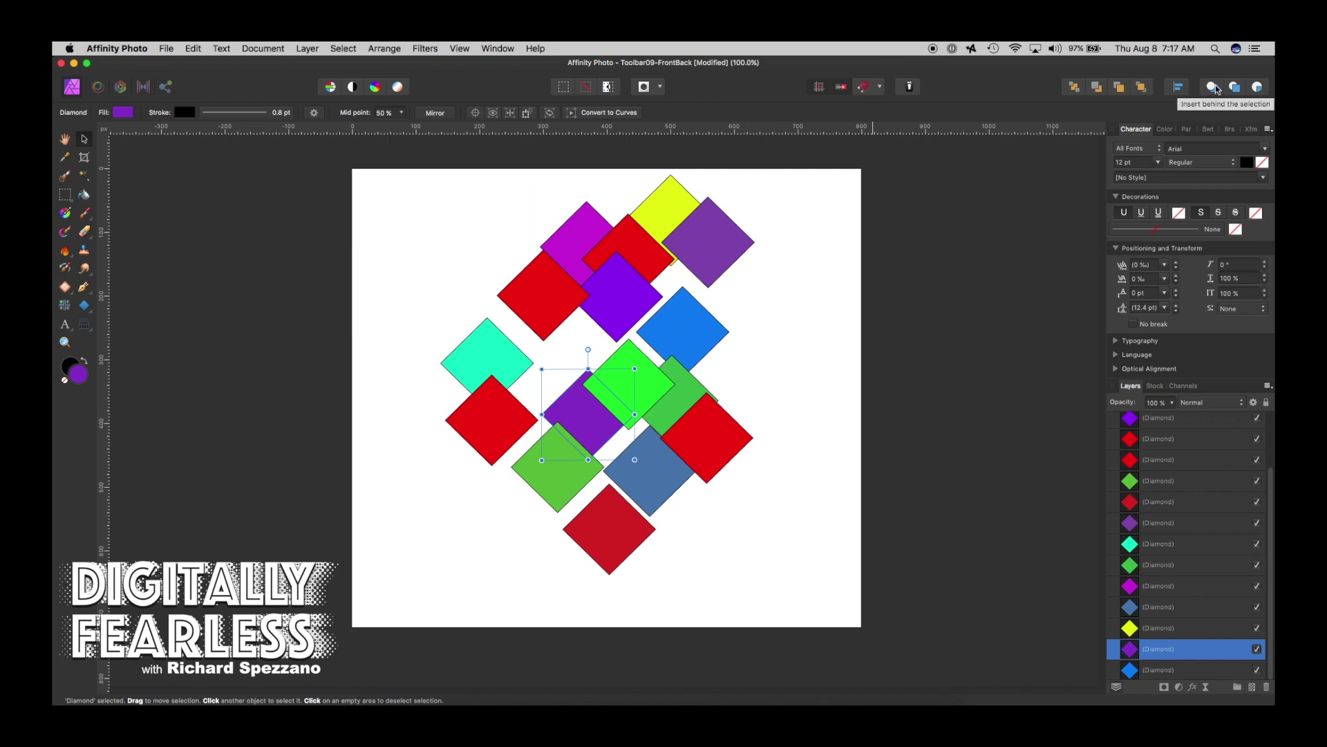
{"action": "left_click", "coordinate": [806, 183]}
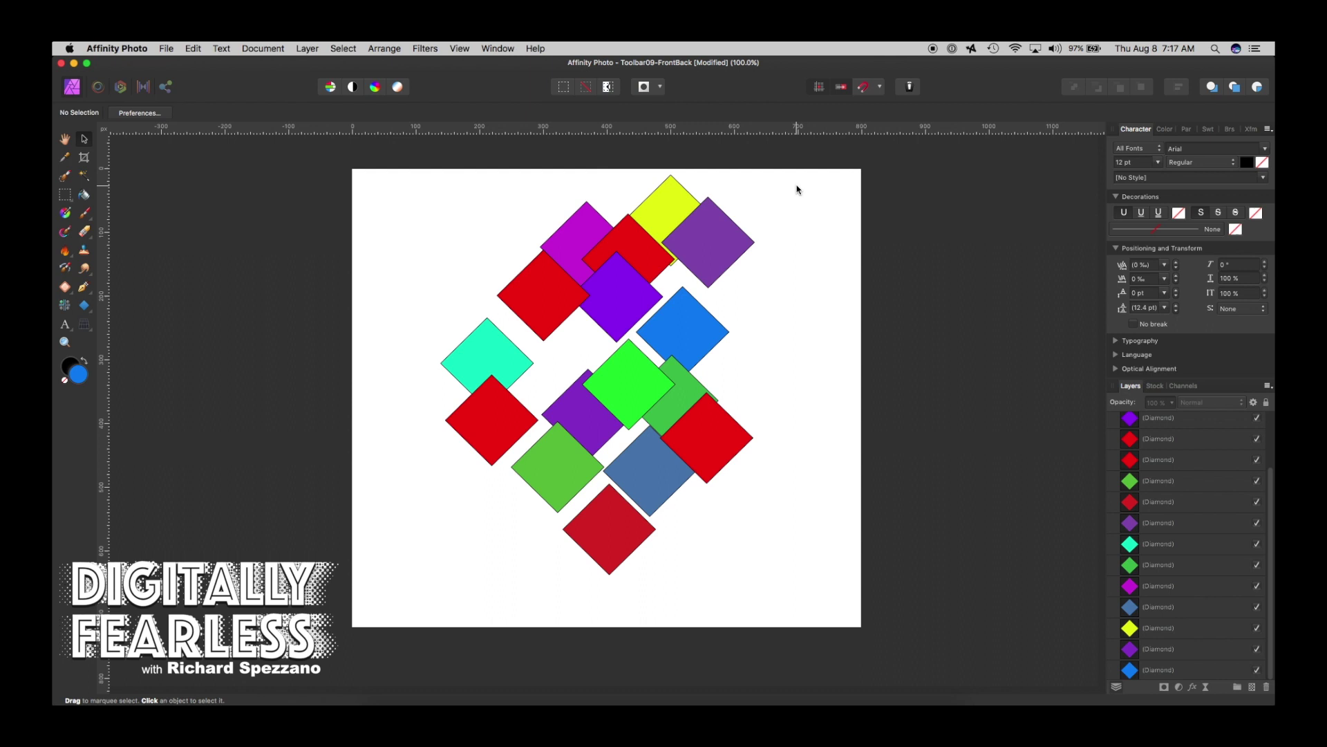
{"action": "left_click", "coordinate": [1162, 536]}
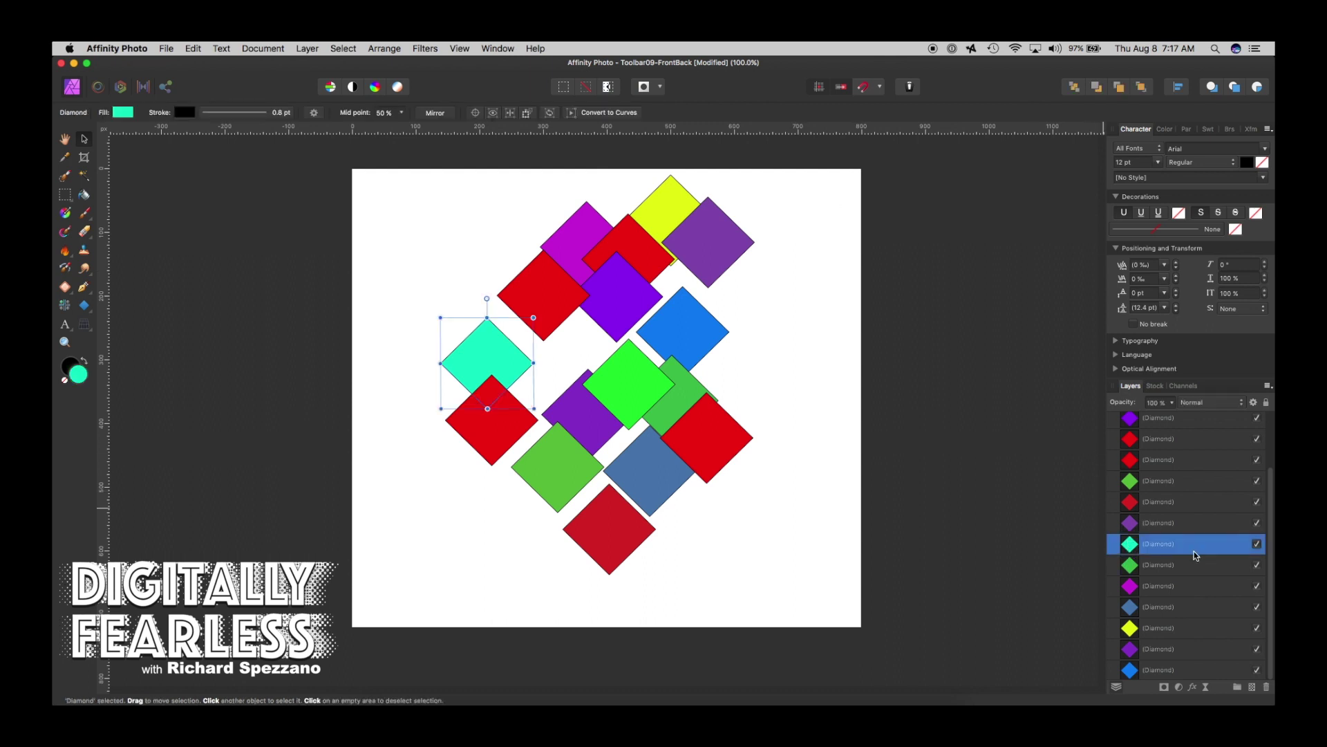
{"action": "left_click", "coordinate": [1254, 688]}
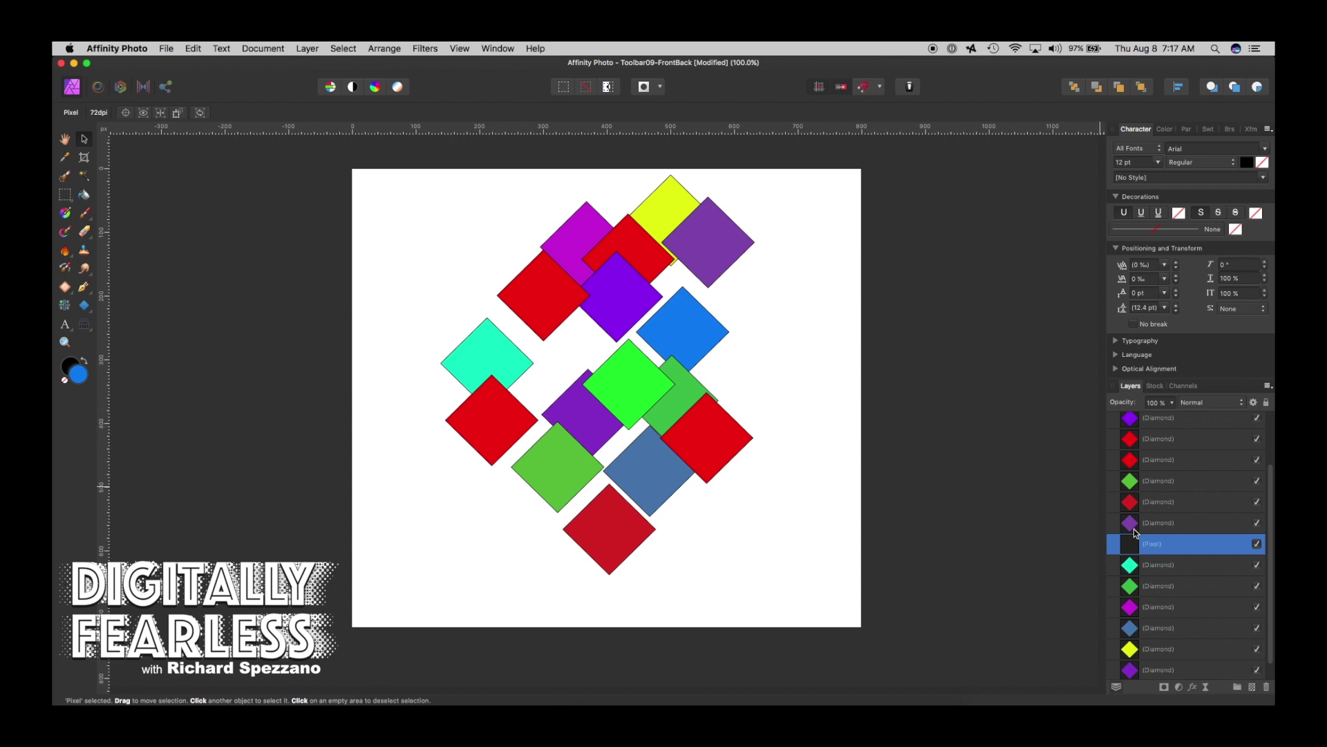
{"action": "key", "text": "super+z"}
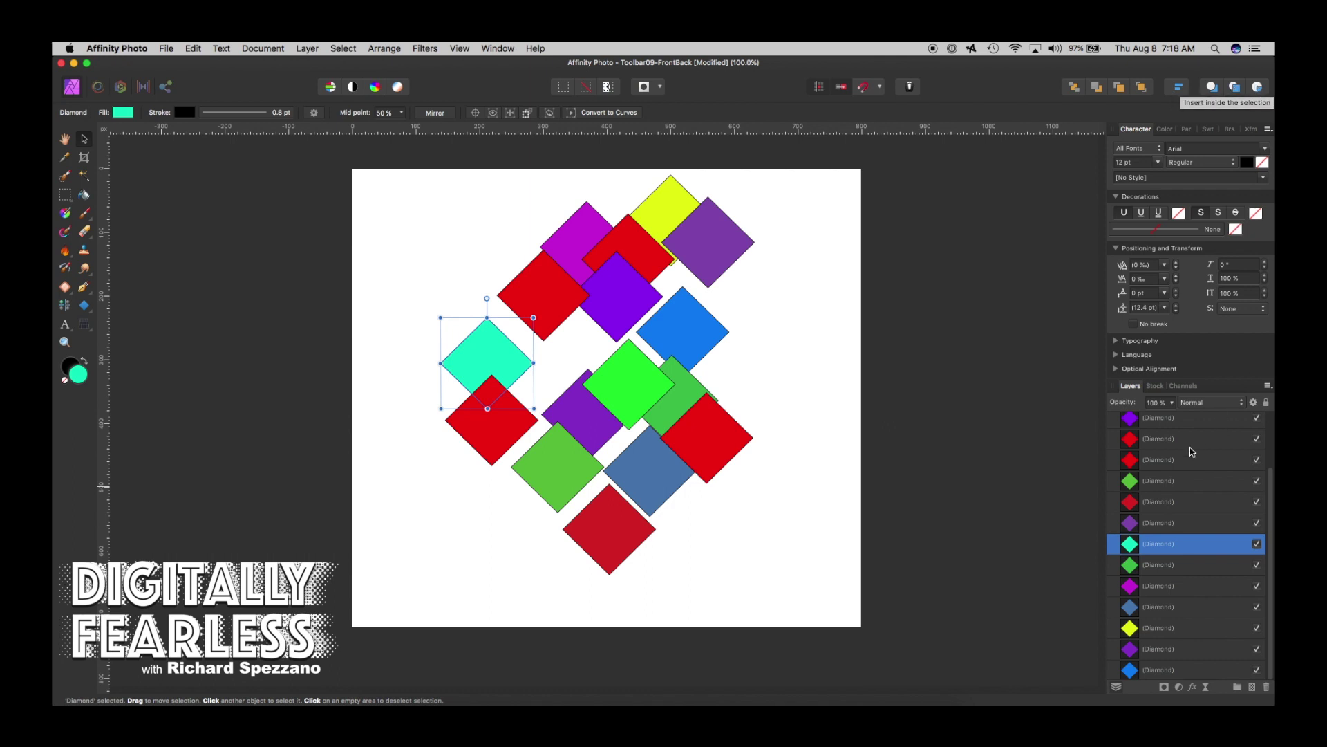
With the bottom red diamond selected, turn on 'Insert at the top of the layer stack'
{"action": "left_click", "coordinate": [1133, 507]}
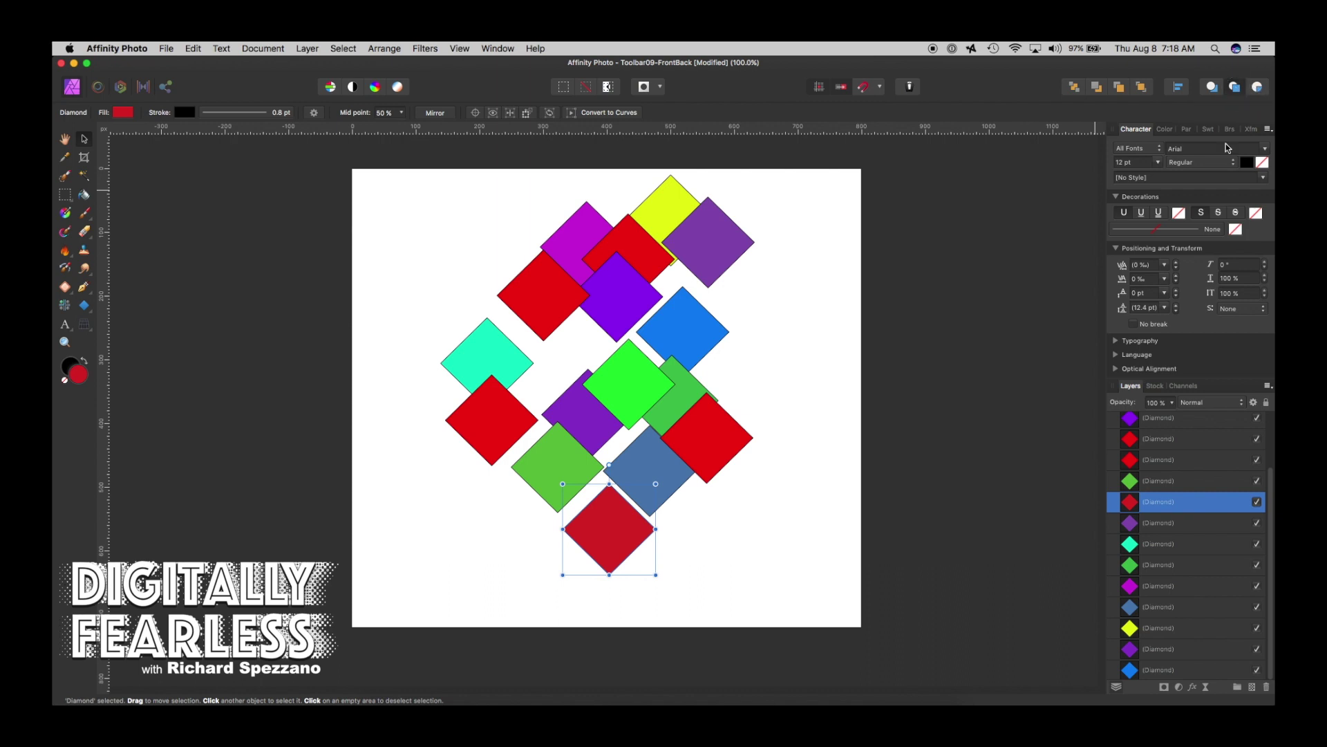
{"action": "left_click", "coordinate": [1236, 89]}
Scribble black brush strokes over the diamonds on a new top pixel layer, then insert another pixel layer behind it
{"action": "left_click", "coordinate": [1252, 687]}
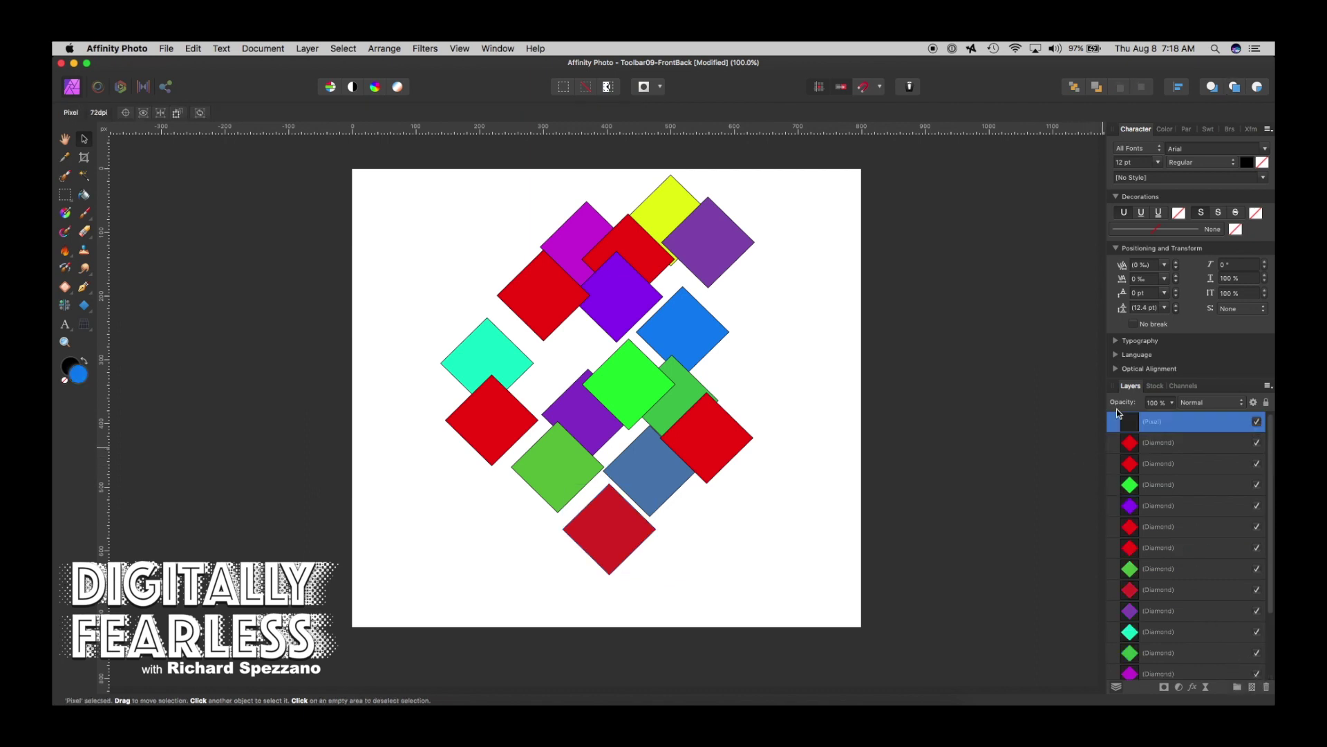
{"action": "left_click", "coordinate": [80, 213]}
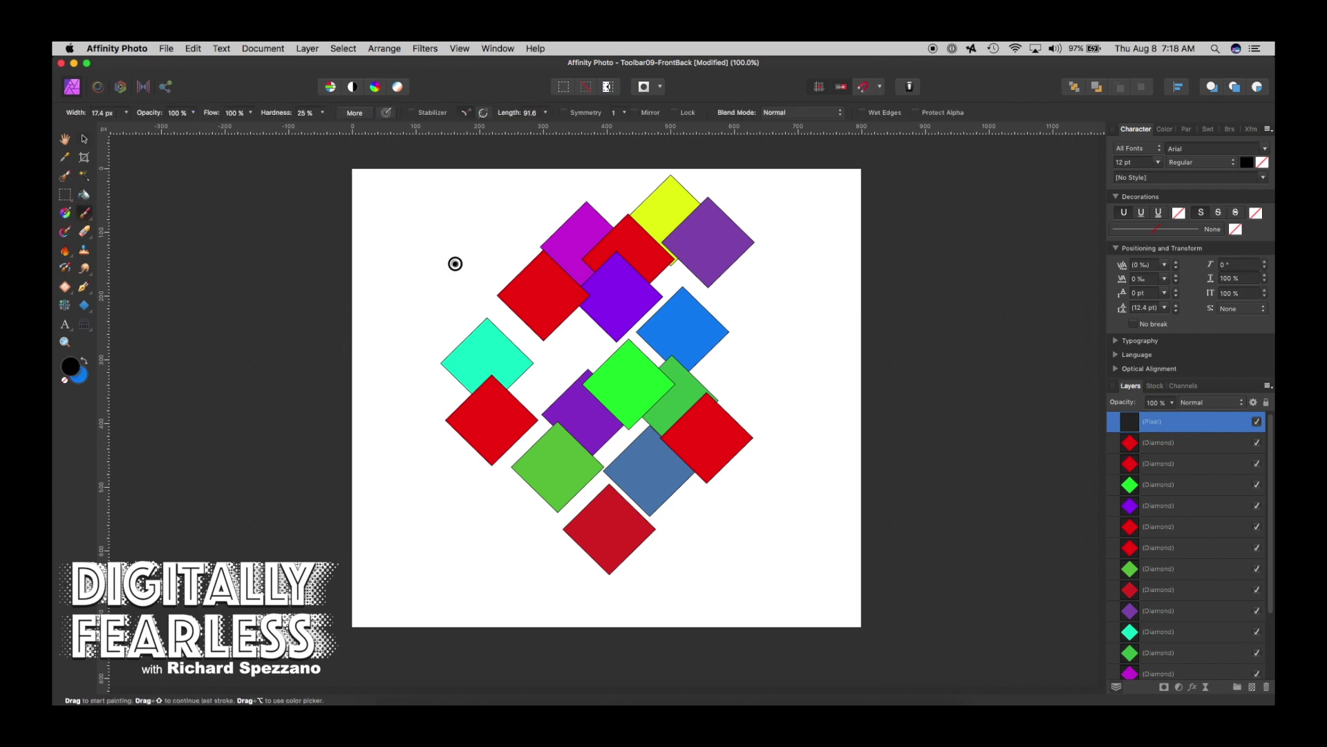
{"action": "mouse_move", "coordinate": [453, 263]}
{"action": "left_mouse_down"}
{"action": "mouse_move", "coordinate": [608, 284]}
{"action": "mouse_move", "coordinate": [480, 466]}
{"action": "mouse_move", "coordinate": [642, 342]}
{"action": "mouse_move", "coordinate": [738, 295]}
{"action": "mouse_move", "coordinate": [767, 328]}
{"action": "mouse_move", "coordinate": [750, 388]}
{"action": "mouse_move", "coordinate": [621, 390]}
{"action": "left_mouse_up"}
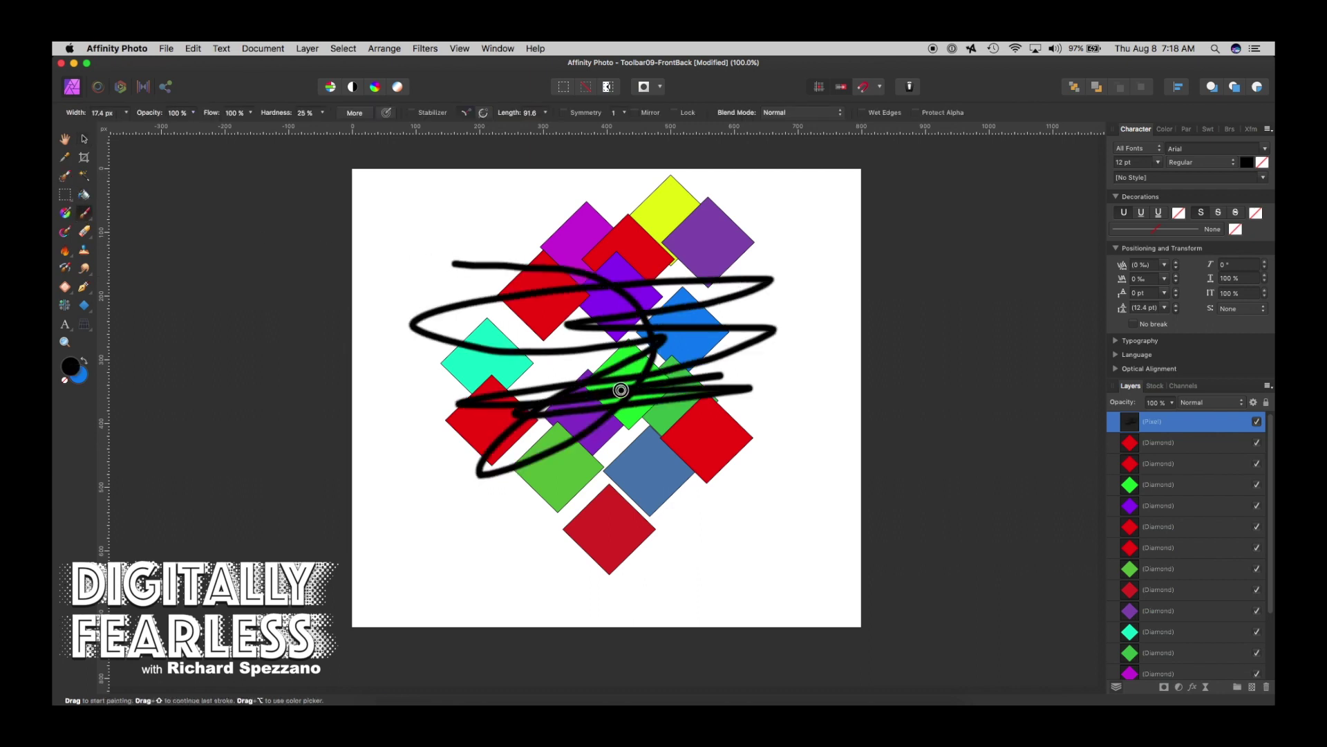
{"action": "left_click", "coordinate": [1212, 91]}
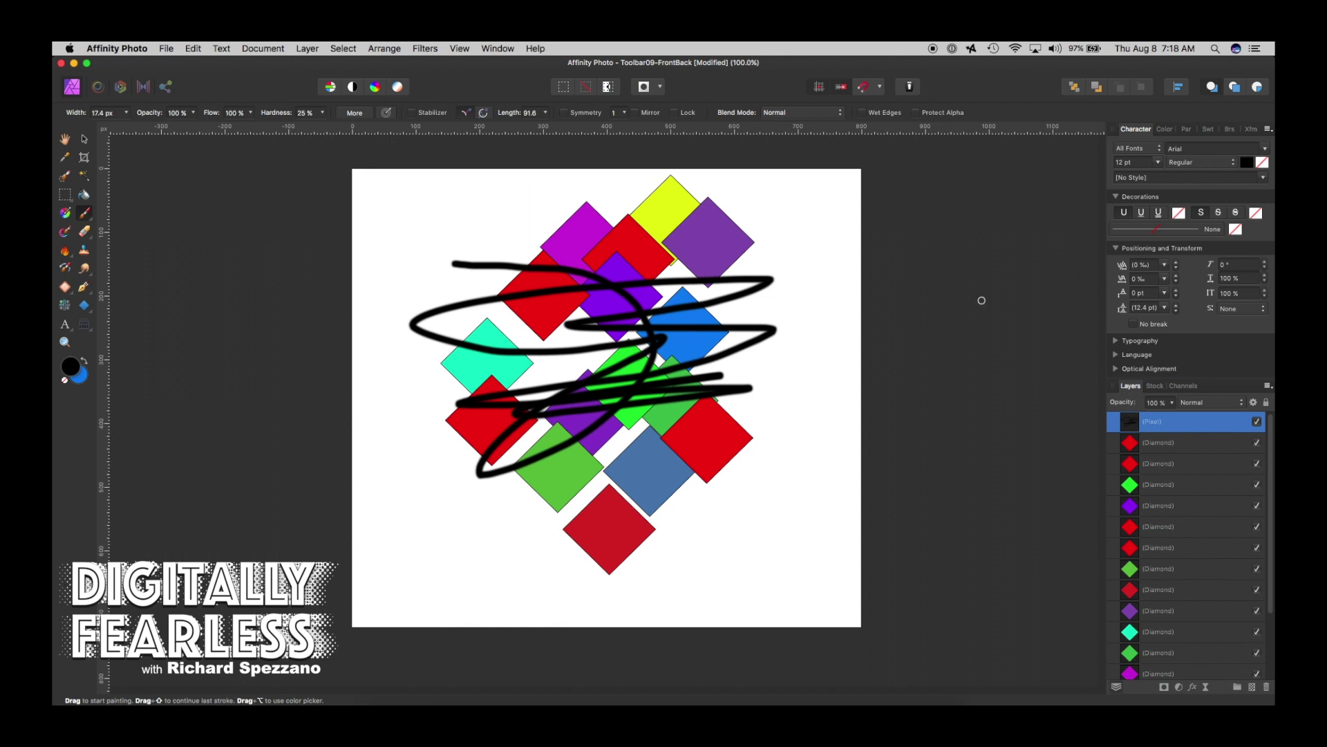
{"action": "left_click", "coordinate": [1253, 687]}
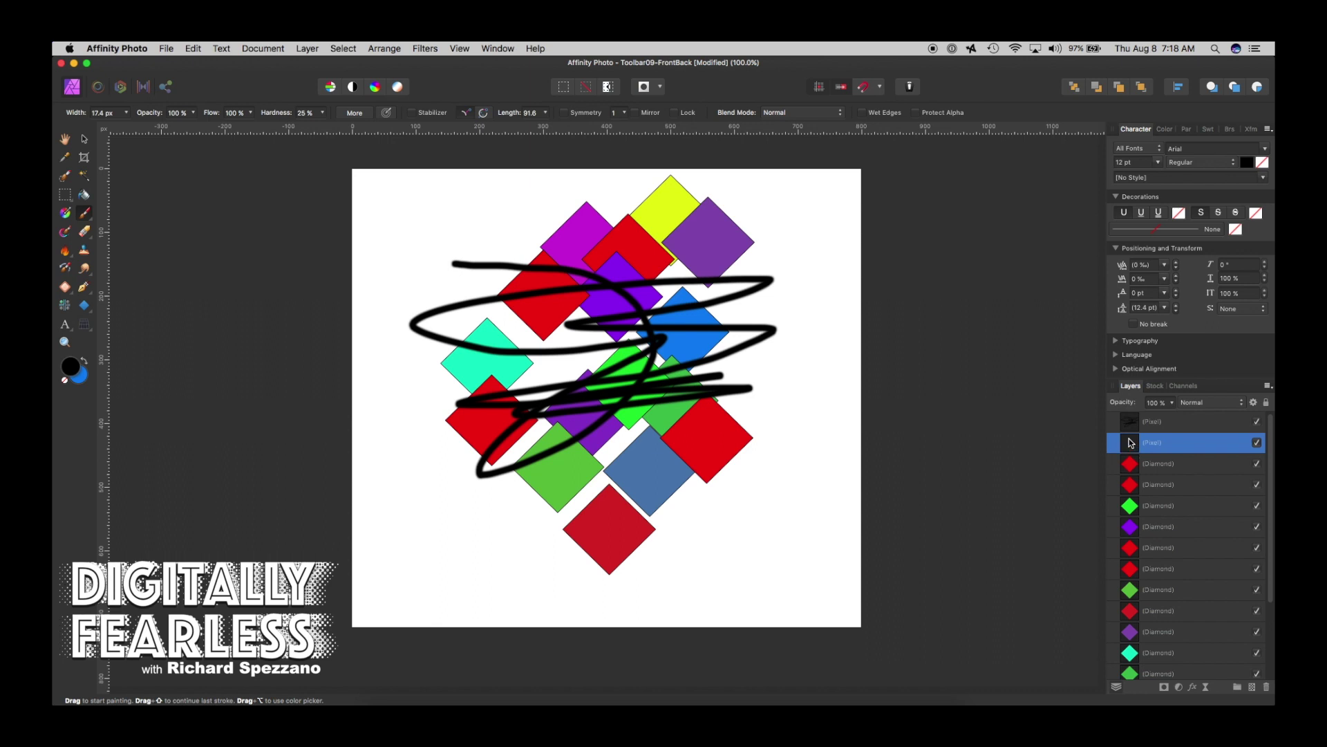
Drag the red diamond right of the blue one down-left so it overlaps the blue diamond
{"action": "left_click", "coordinate": [84, 139]}
{"action": "left_click", "coordinate": [602, 513]}
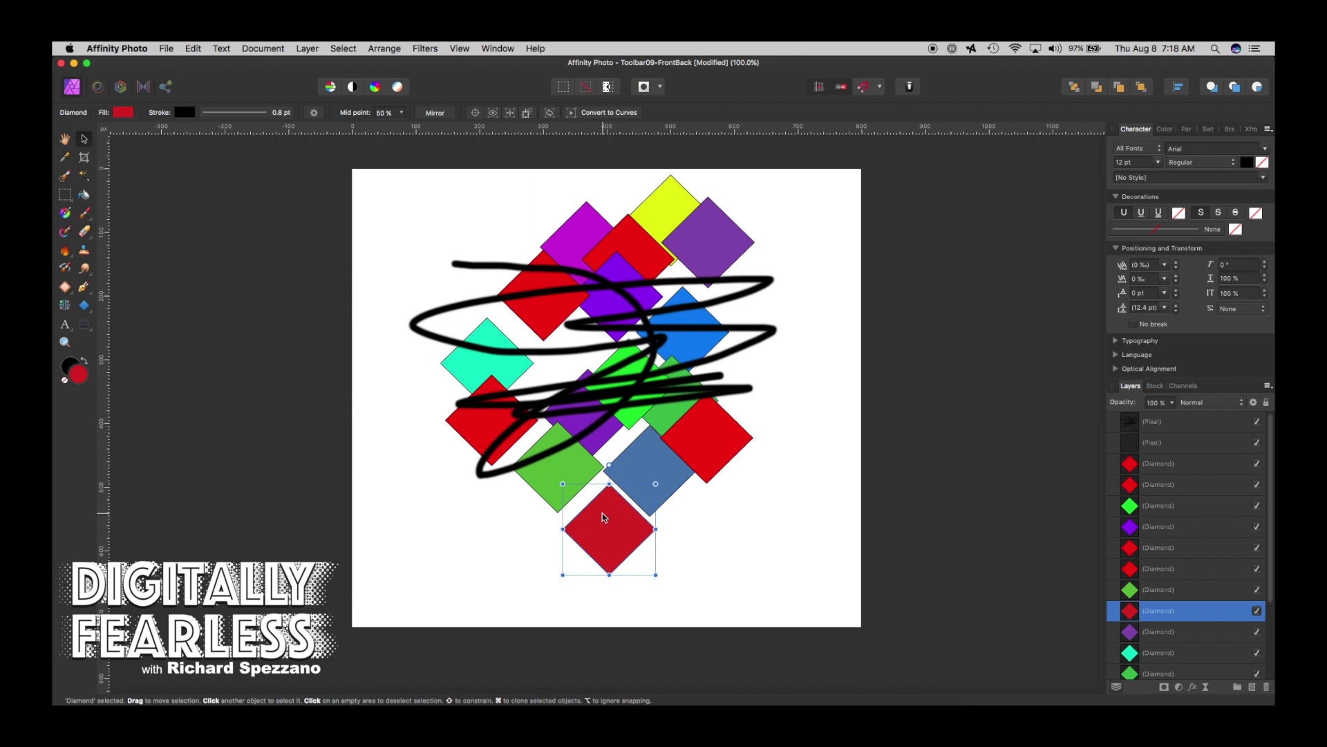
{"action": "left_click", "coordinate": [646, 484]}
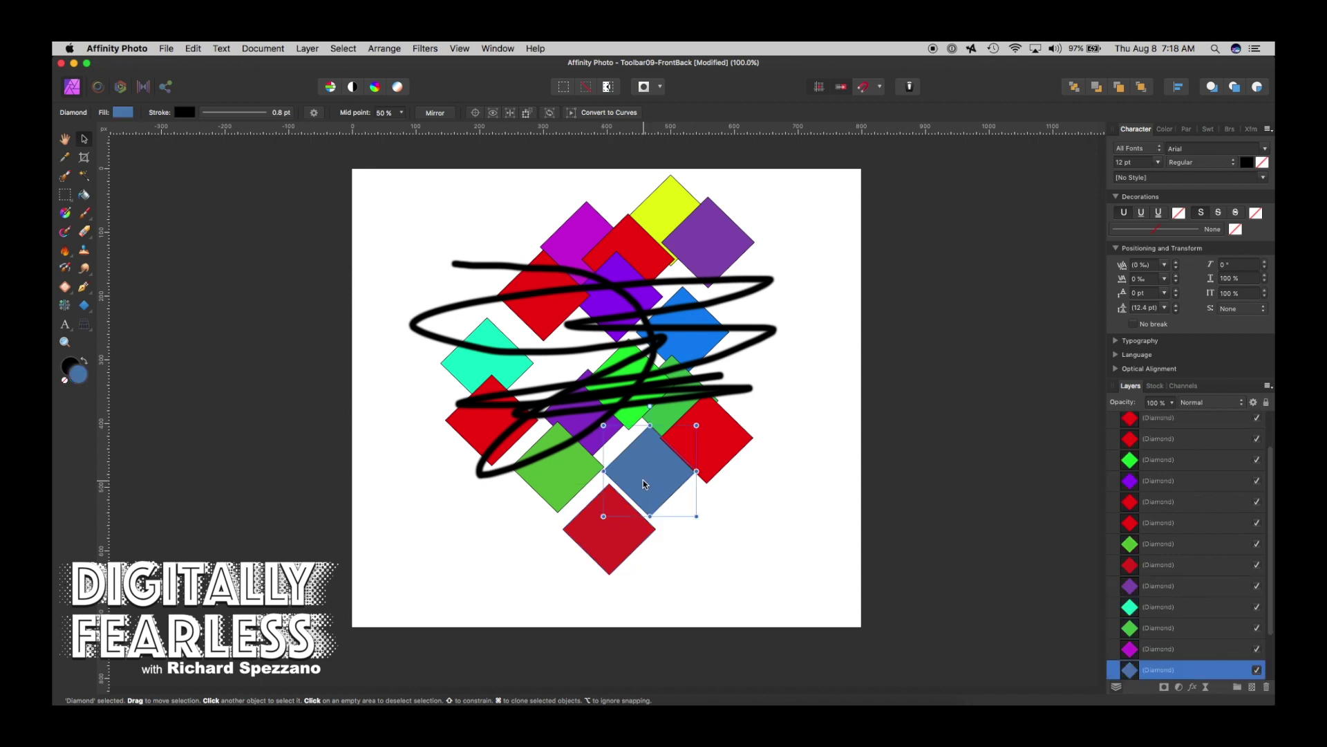
{"action": "left_click", "coordinate": [711, 426]}
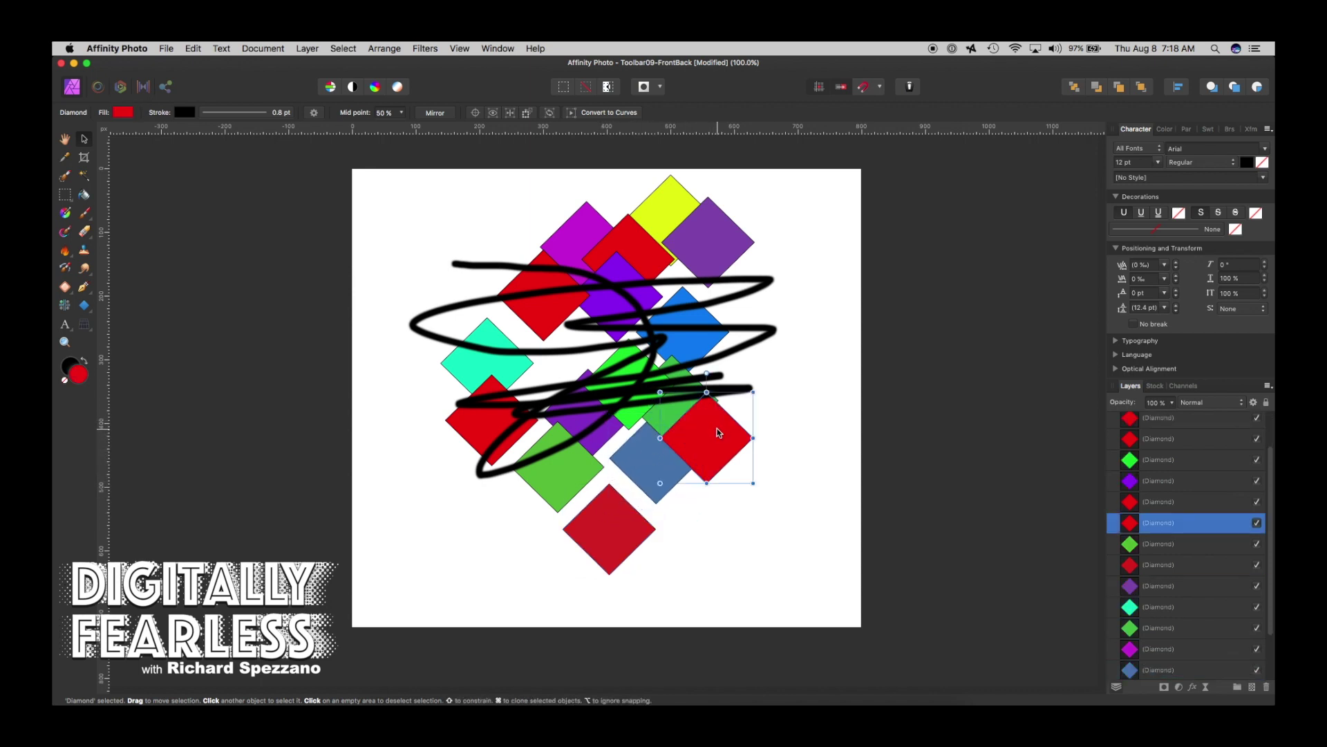
{"action": "left_click_drag", "start_coordinate": [712, 429], "coordinate": [700, 448]}
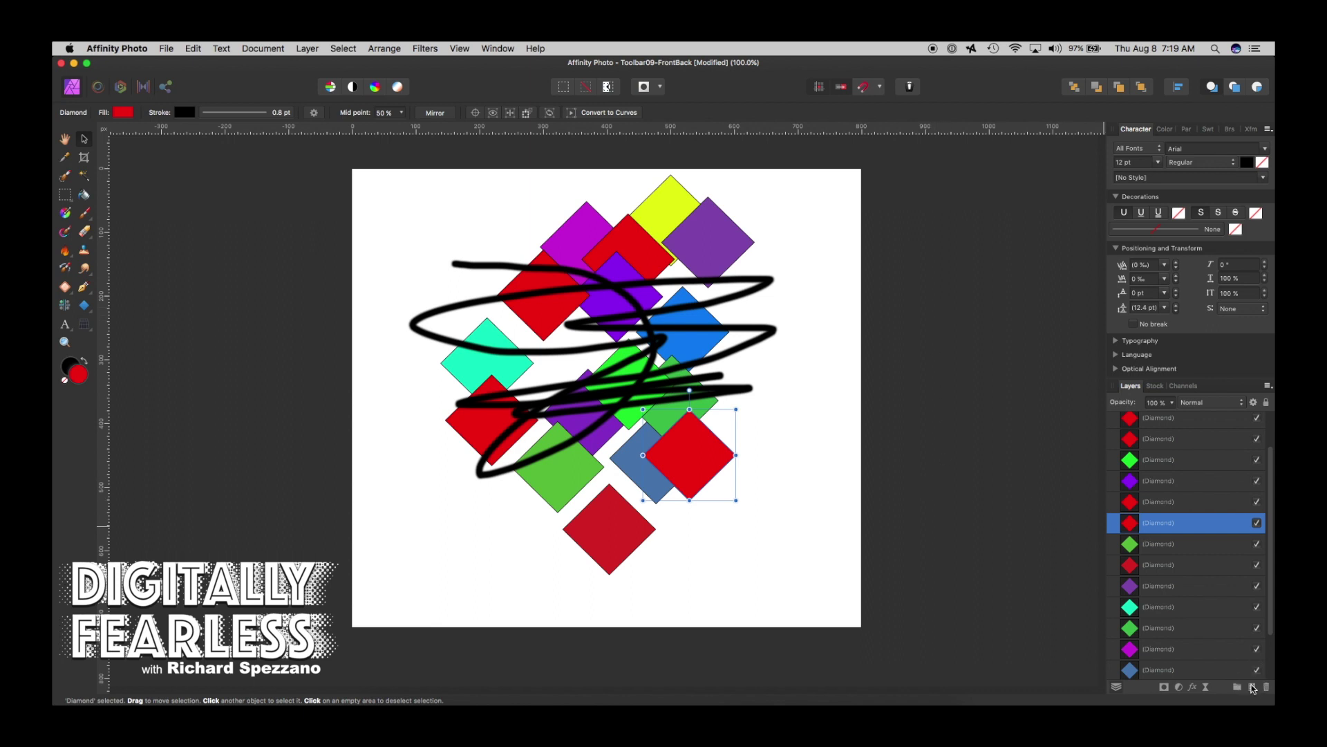
Paint black looping strokes on a new pixel layer behind the red diamond
{"action": "left_click", "coordinate": [1252, 687]}
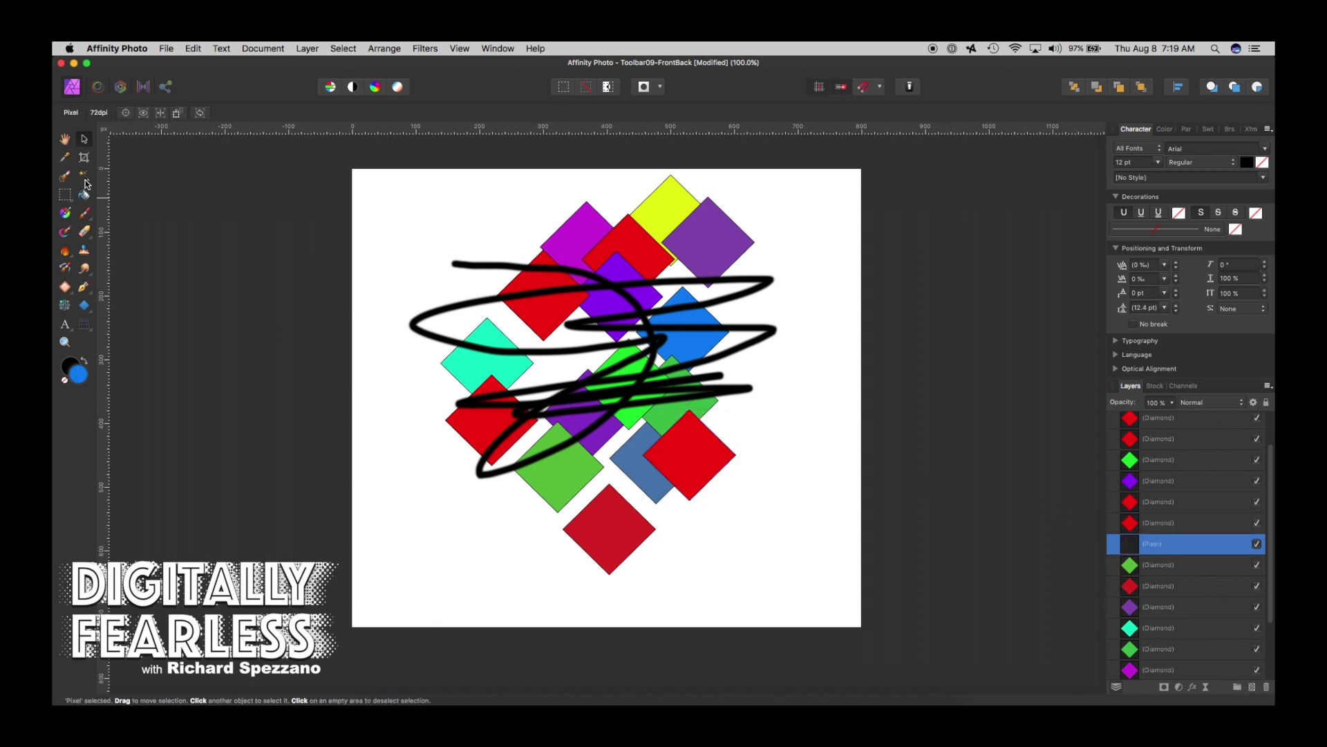
{"action": "left_click", "coordinate": [87, 215]}
{"action": "mouse_move", "coordinate": [623, 518]}
{"action": "left_mouse_down"}
{"action": "mouse_move", "coordinate": [646, 482]}
{"action": "mouse_move", "coordinate": [724, 444]}
{"action": "mouse_move", "coordinate": [641, 465]}
{"action": "mouse_move", "coordinate": [803, 491]}
{"action": "mouse_move", "coordinate": [664, 441]}
{"action": "mouse_move", "coordinate": [772, 489]}
{"action": "mouse_move", "coordinate": [715, 424]}
{"action": "mouse_move", "coordinate": [813, 556]}
{"action": "mouse_move", "coordinate": [695, 476]}
{"action": "left_mouse_up"}
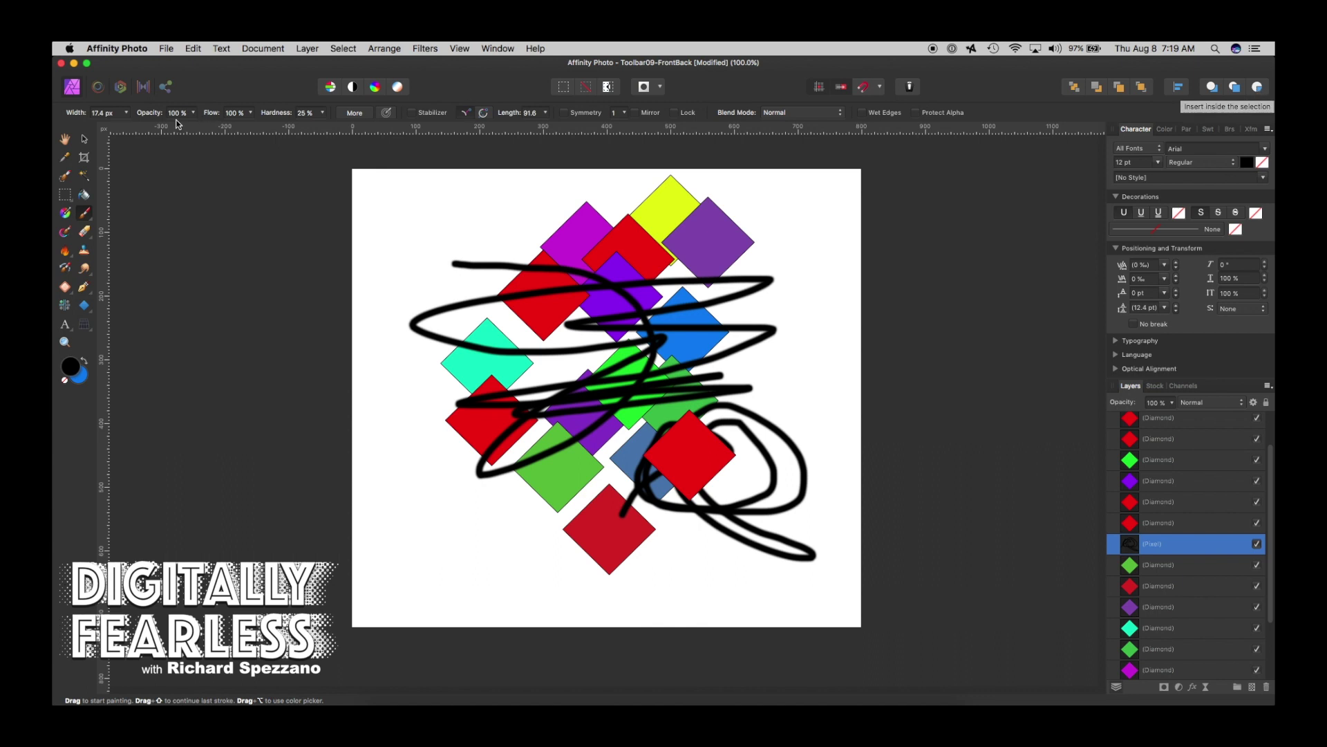
Move the top purple diamond clear of the cluster and paint black strokes on a pixel layer clipped inside it
{"action": "left_click", "coordinate": [83, 139]}
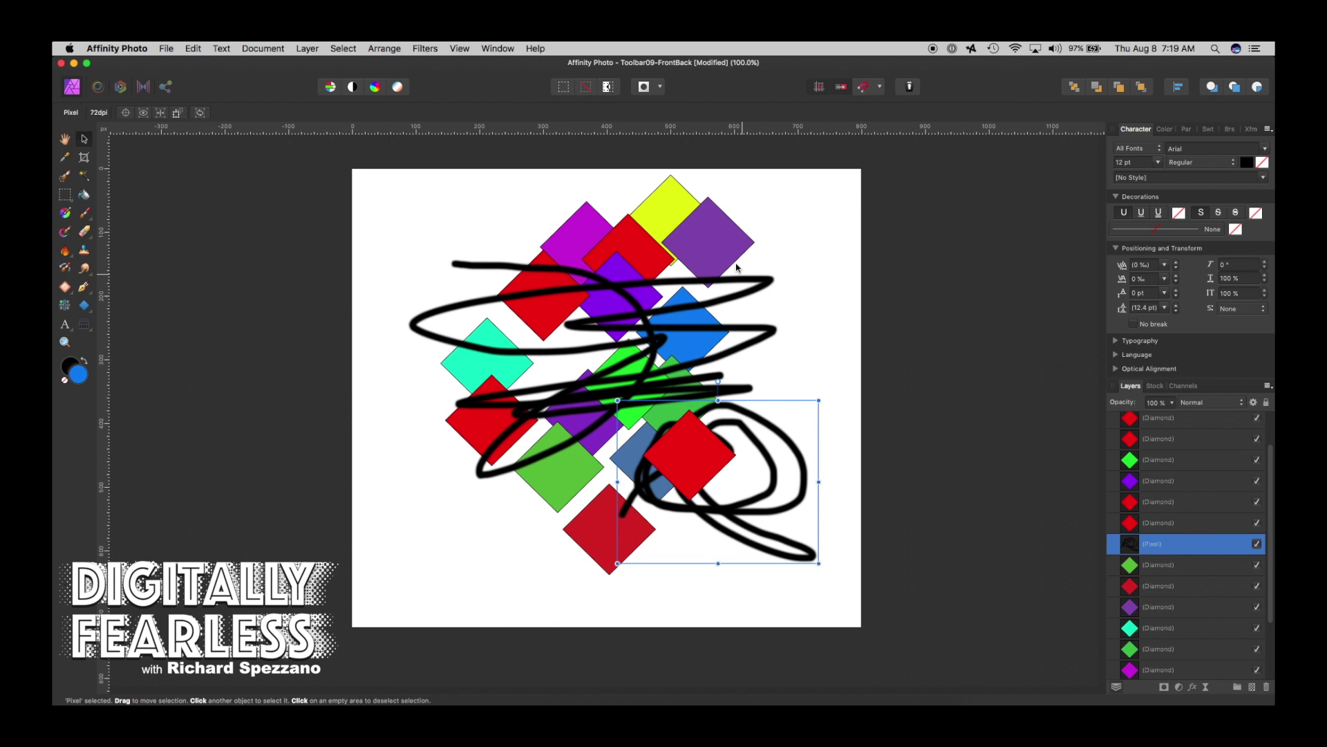
{"action": "left_click", "coordinate": [680, 226]}
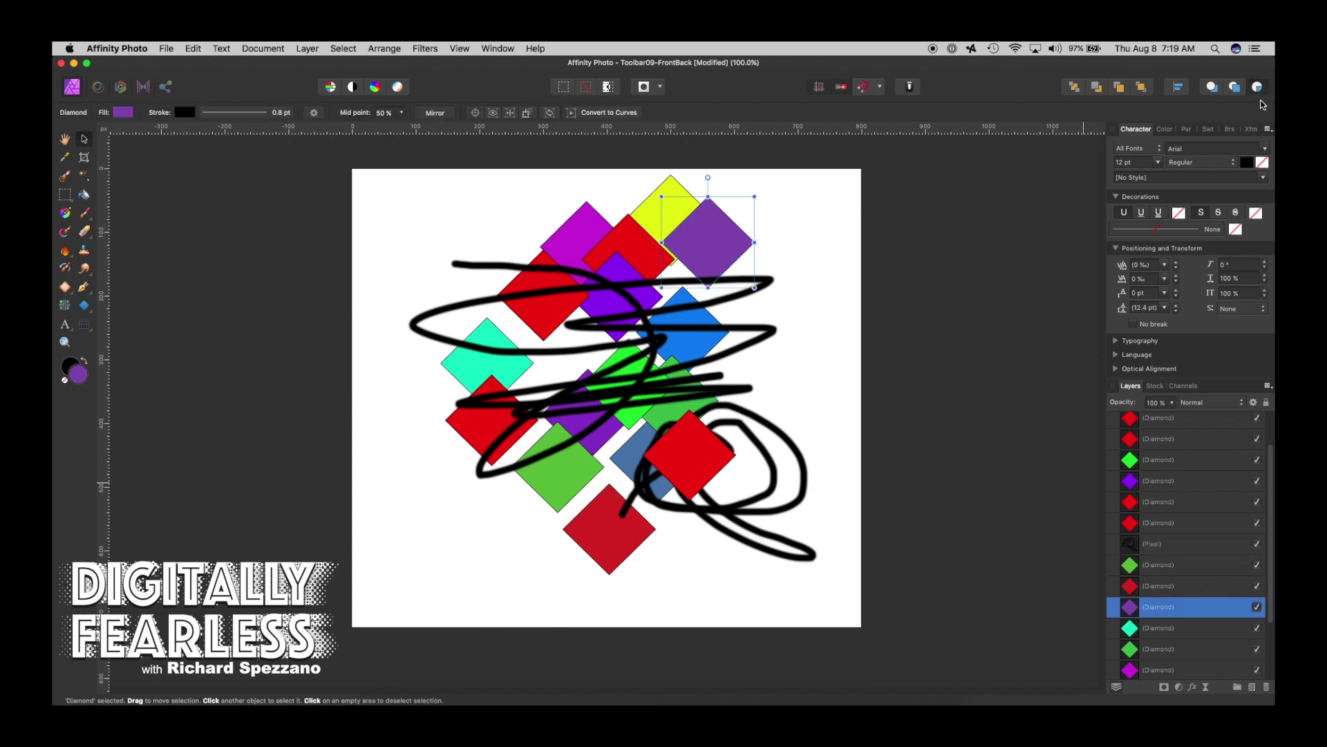
{"action": "left_click", "coordinate": [1253, 689]}
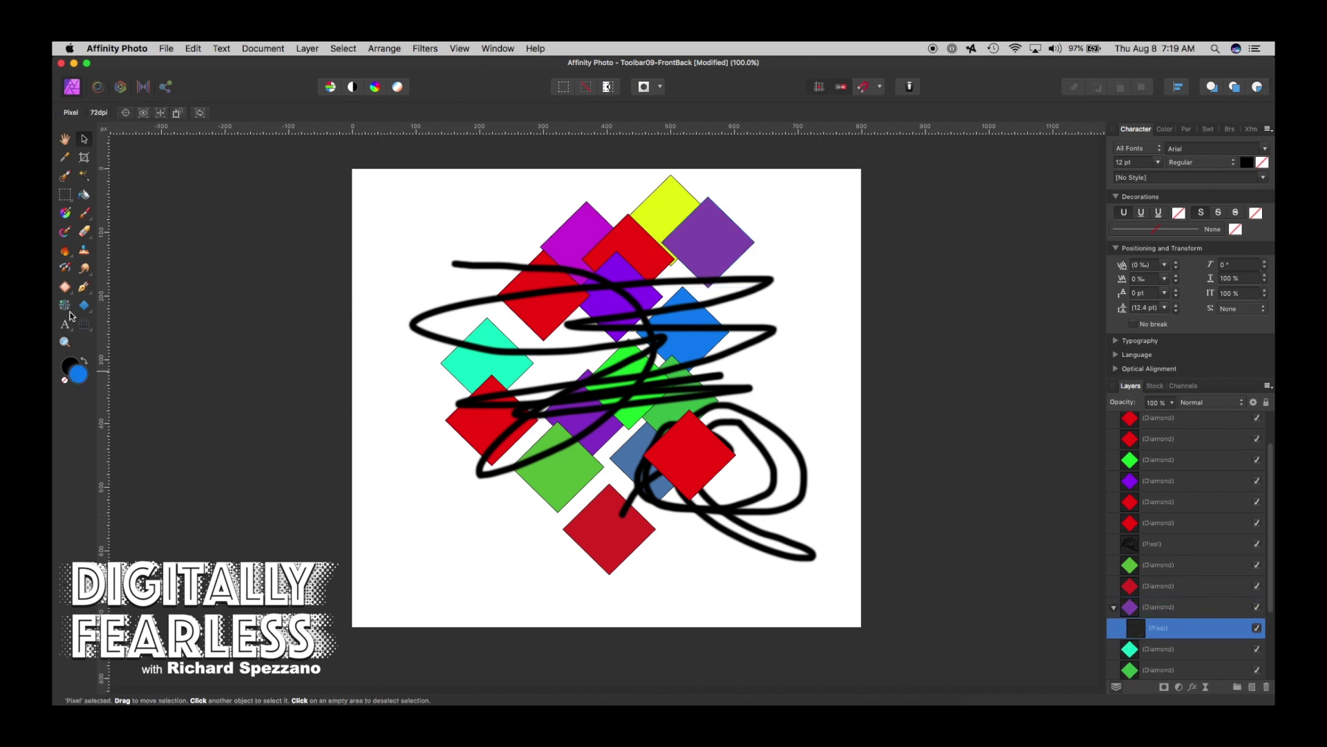
{"action": "left_click", "coordinate": [85, 214]}
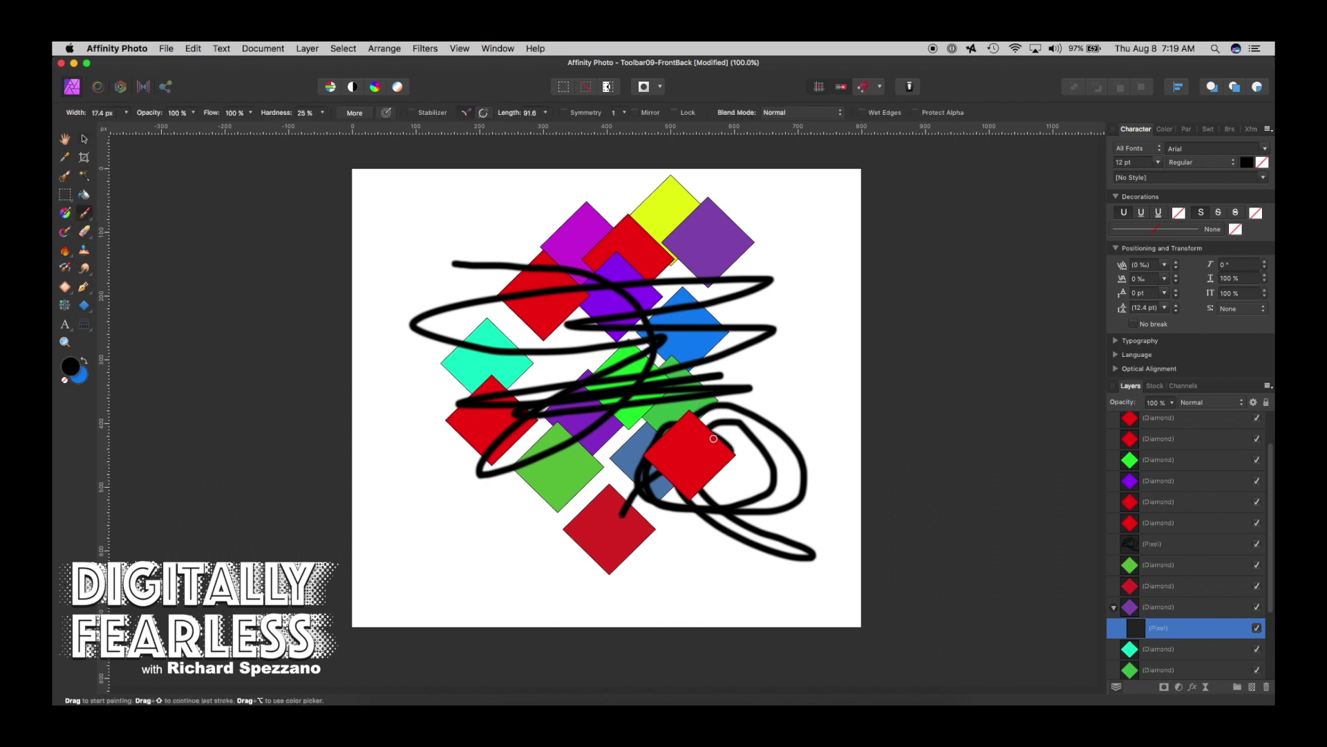
{"action": "left_click", "coordinate": [1135, 610]}
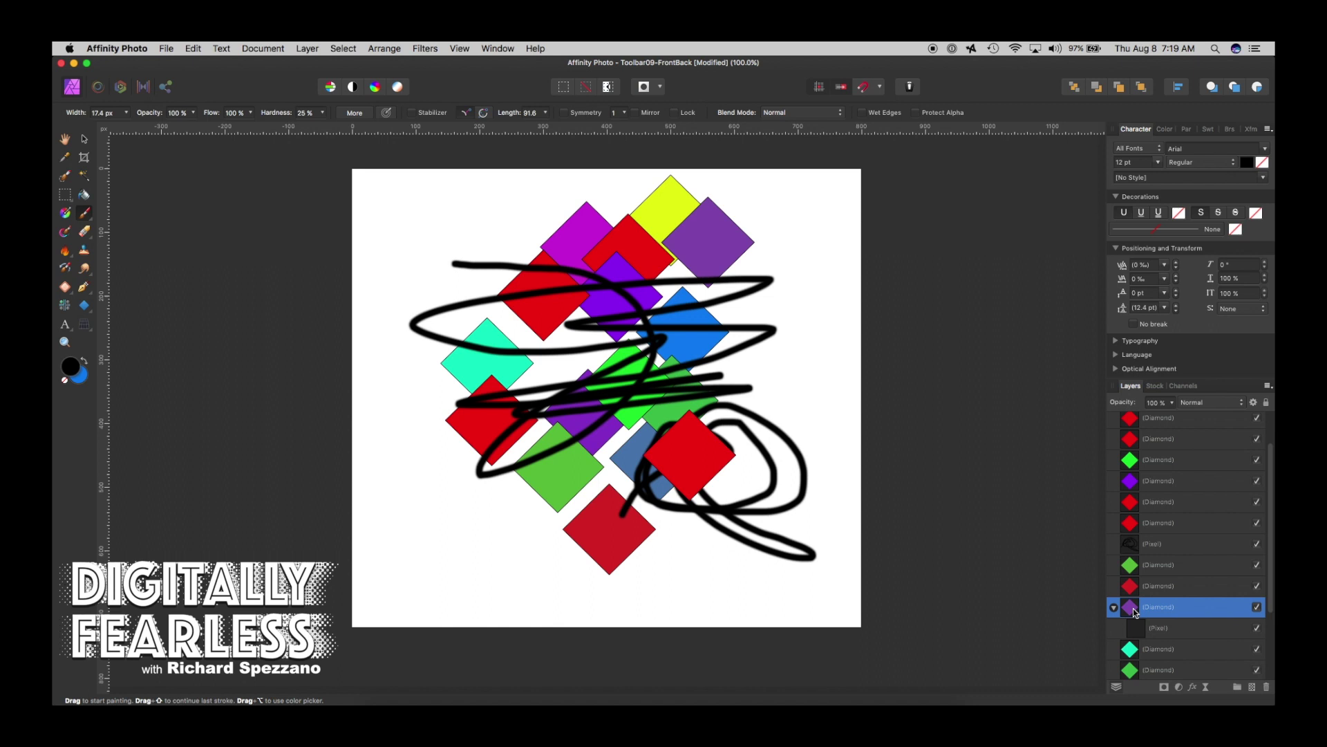
{"action": "left_click", "coordinate": [85, 139]}
{"action": "left_click_drag", "start_coordinate": [724, 240], "coordinate": [814, 261]}
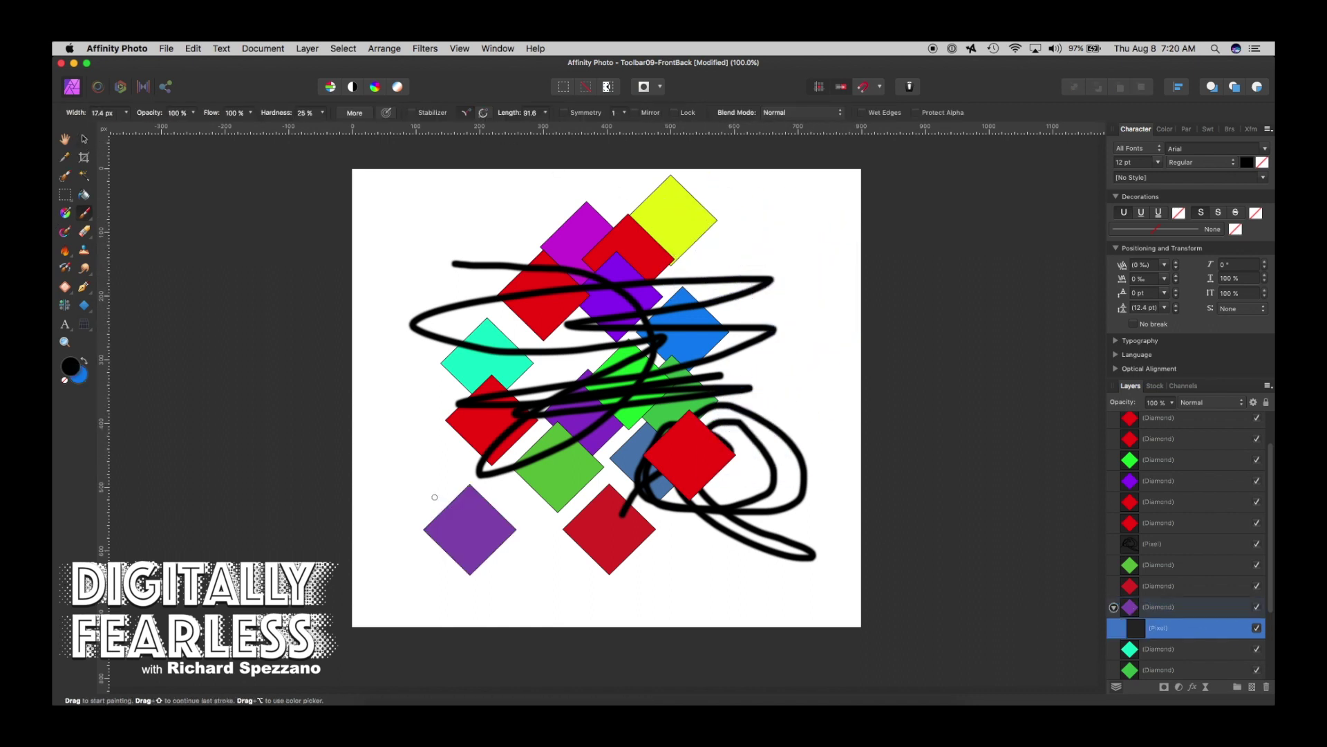
{"action": "mouse_move", "coordinate": [446, 510]}
{"action": "left_mouse_down"}
{"action": "mouse_move", "coordinate": [502, 553]}
{"action": "mouse_move", "coordinate": [457, 557]}
{"action": "mouse_move", "coordinate": [494, 510]}
{"action": "mouse_move", "coordinate": [453, 523]}
{"action": "mouse_move", "coordinate": [468, 500]}
{"action": "mouse_move", "coordinate": [472, 559]}
{"action": "mouse_move", "coordinate": [485, 565]}
{"action": "mouse_move", "coordinate": [503, 530]}
{"action": "left_mouse_up"}
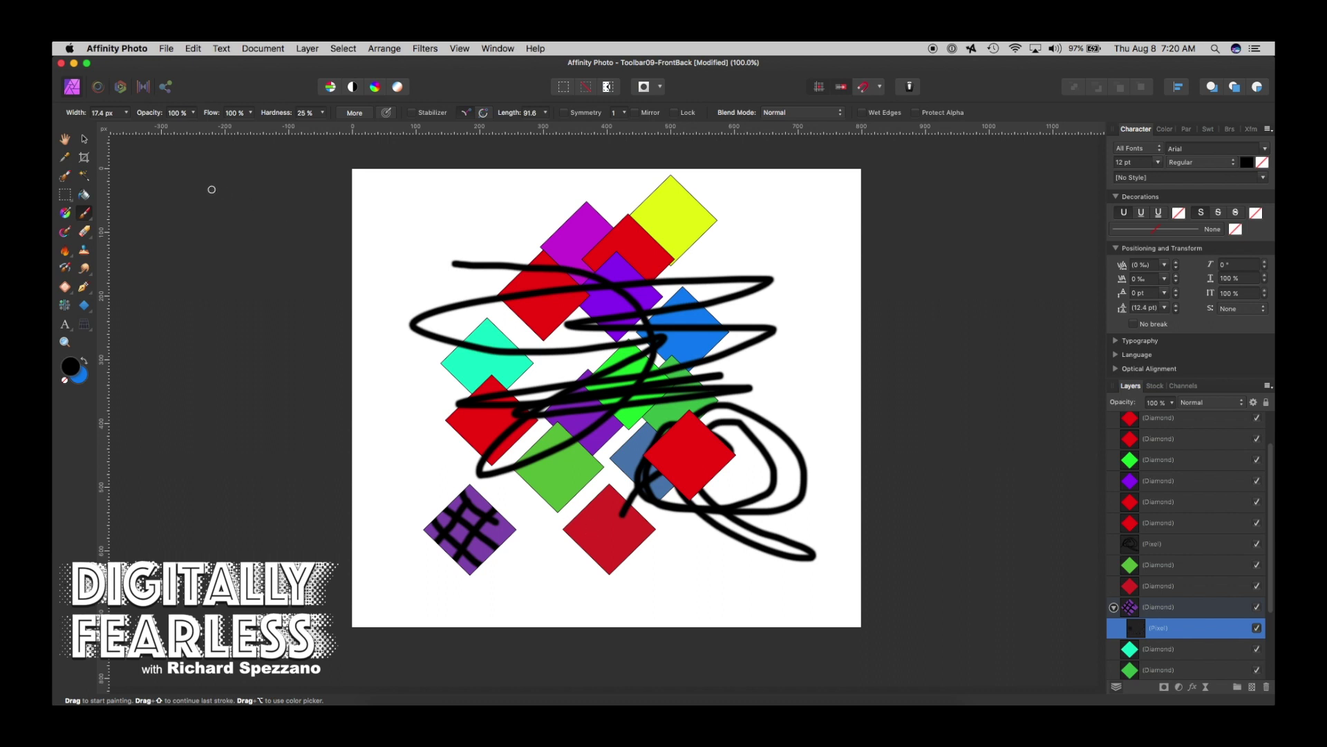
Move the yellow diamond out to the right and fill it with crossing black strokes on a clipped pixel layer
{"action": "left_click", "coordinate": [84, 139]}
{"action": "mouse_move", "coordinate": [696, 222]}
{"action": "left_mouse_down"}
{"action": "mouse_move", "coordinate": [821, 283]}
{"action": "mouse_move", "coordinate": [795, 245]}
{"action": "left_mouse_up"}
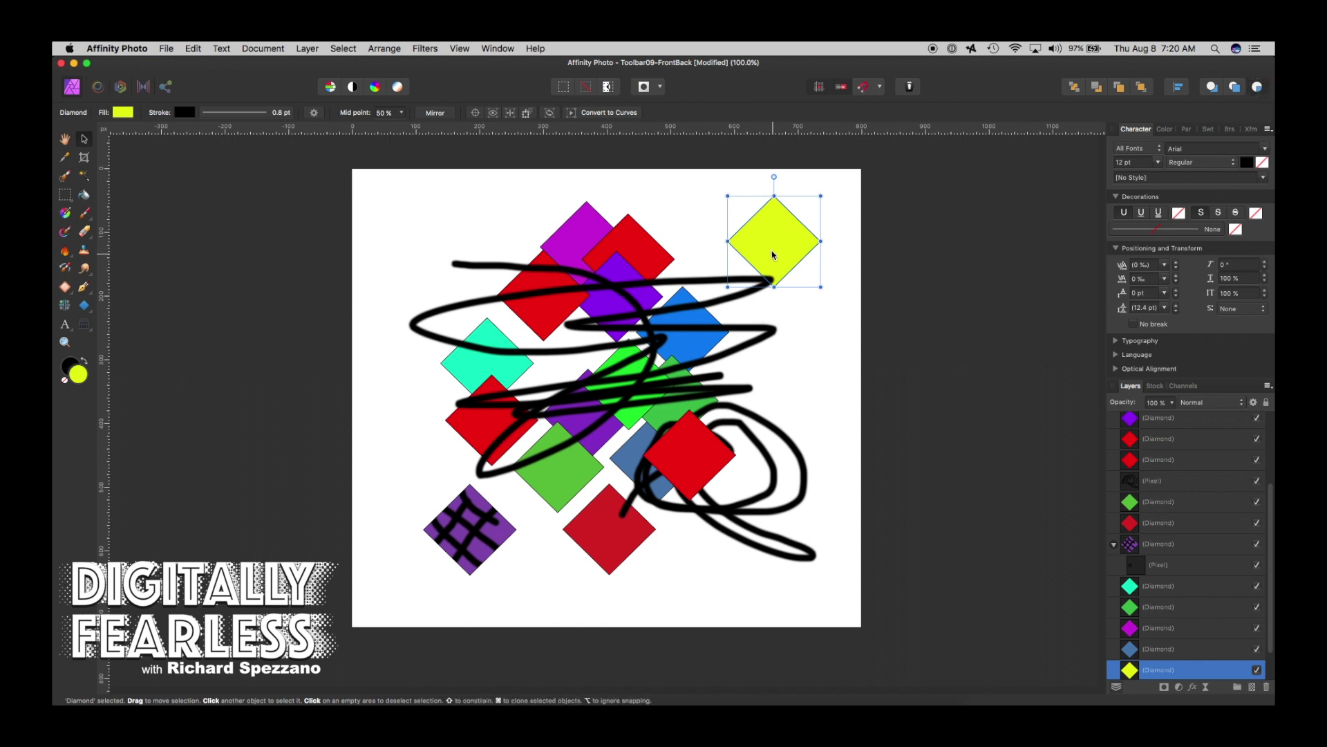
{"action": "left_click", "coordinate": [1252, 688]}
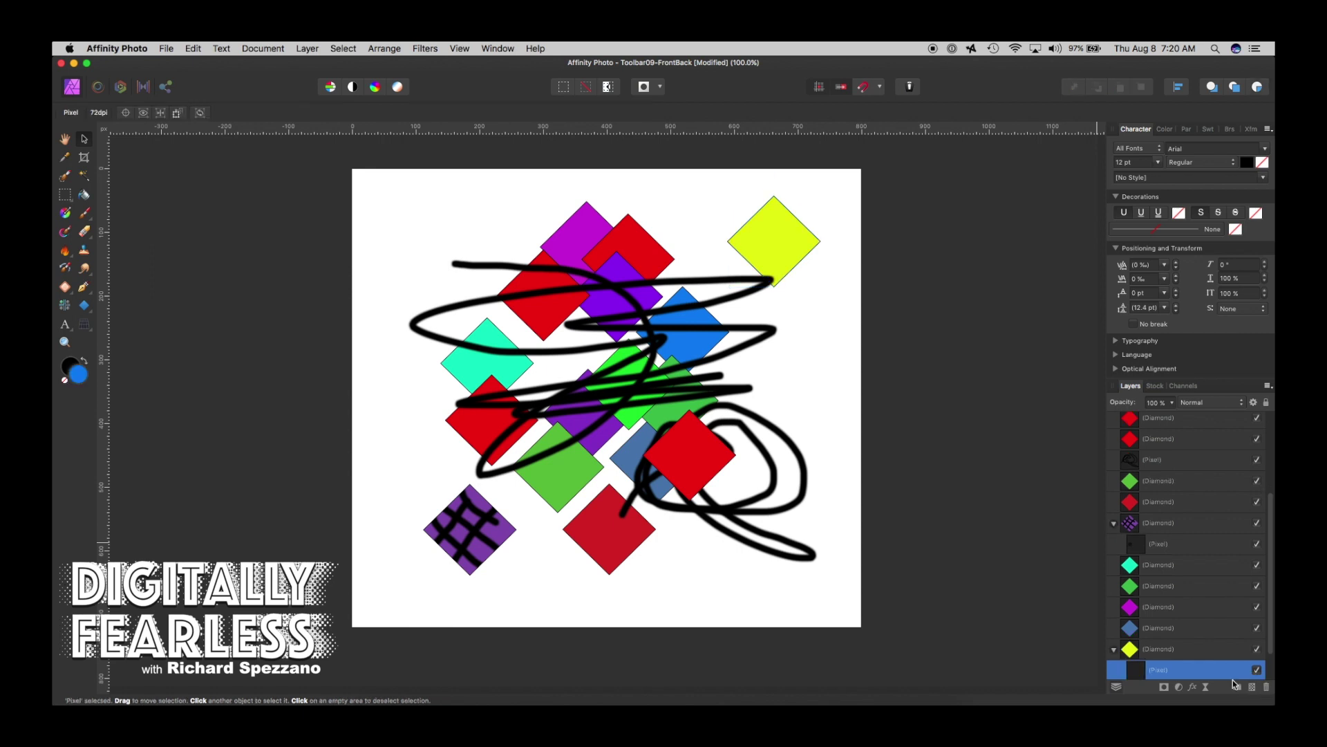
{"action": "left_click", "coordinate": [84, 213]}
{"action": "mouse_move", "coordinate": [788, 222]}
{"action": "left_mouse_down"}
{"action": "mouse_move", "coordinate": [711, 243]}
{"action": "mouse_move", "coordinate": [758, 211]}
{"action": "mouse_move", "coordinate": [777, 277]}
{"action": "left_mouse_up"}
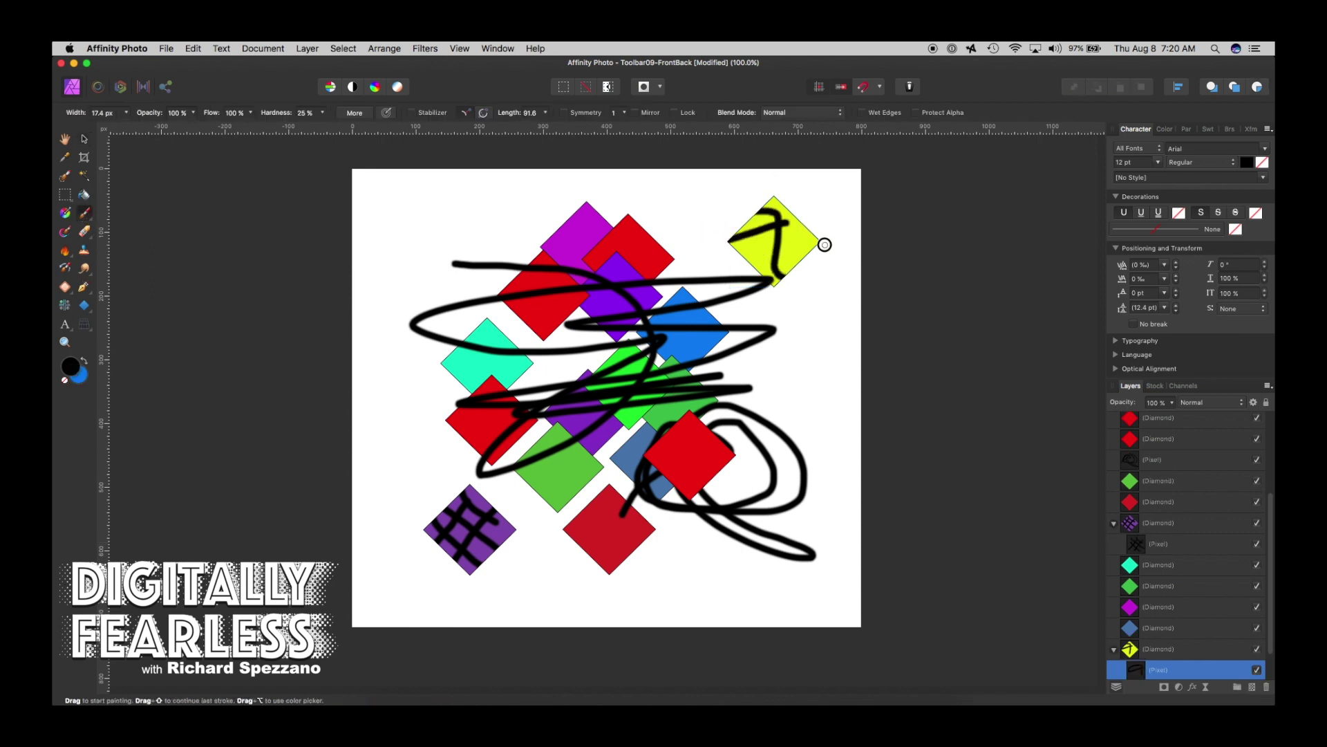
{"action": "mouse_move", "coordinate": [754, 207]}
{"action": "left_mouse_down"}
{"action": "mouse_move", "coordinate": [750, 270]}
{"action": "mouse_move", "coordinate": [812, 253]}
{"action": "mouse_move", "coordinate": [809, 228]}
{"action": "left_mouse_up"}
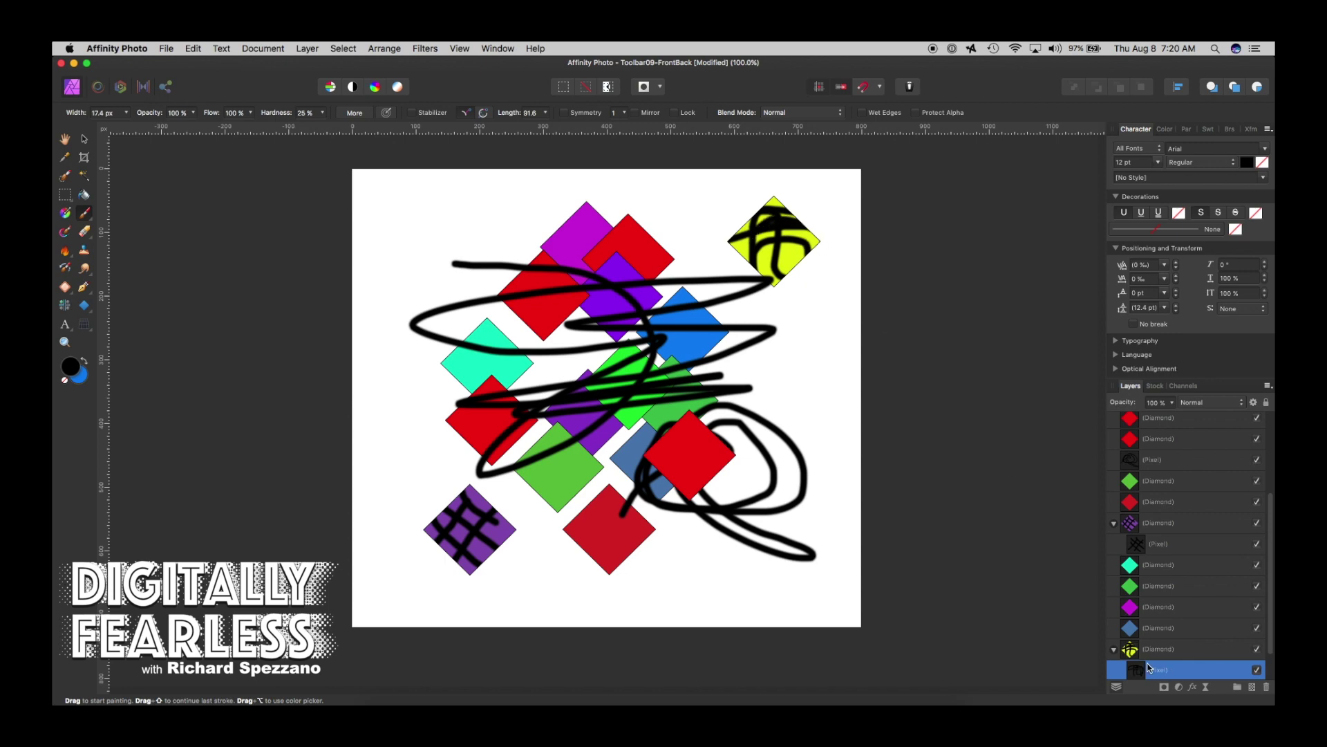
{"action": "left_click", "coordinate": [84, 139]}
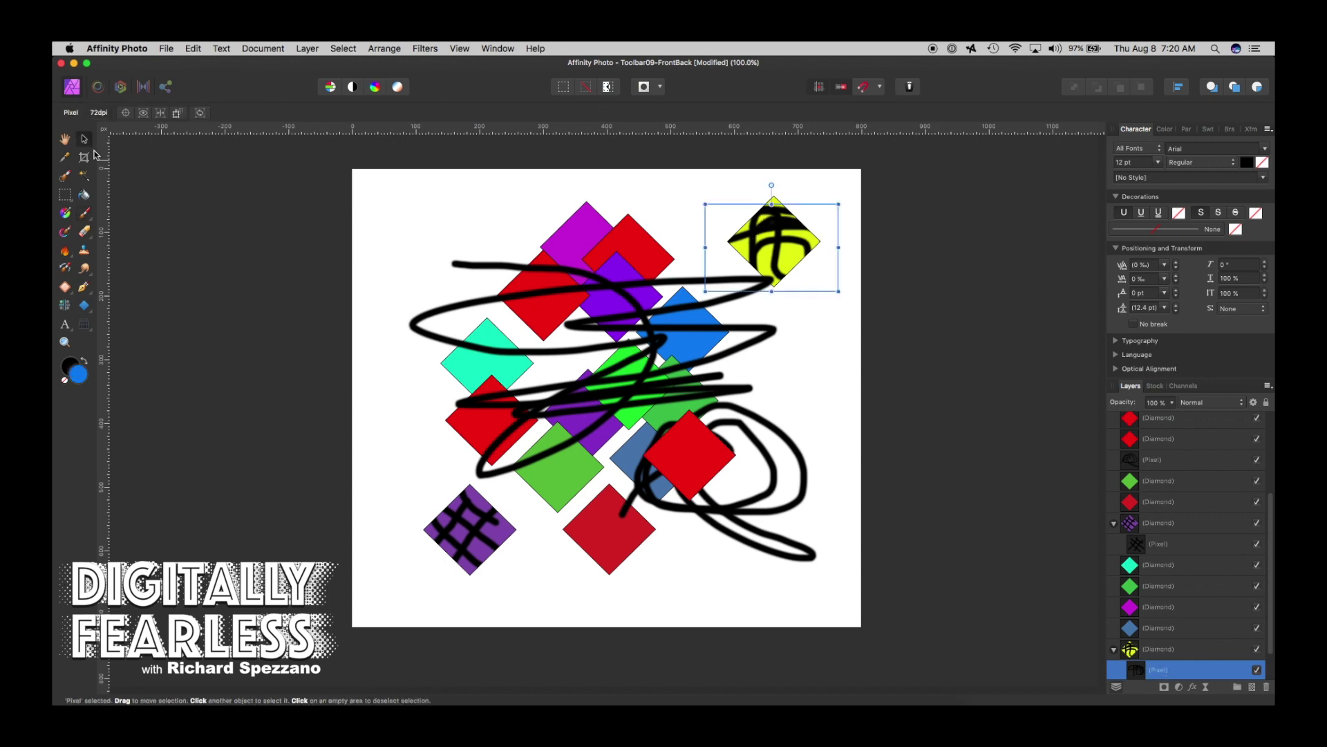